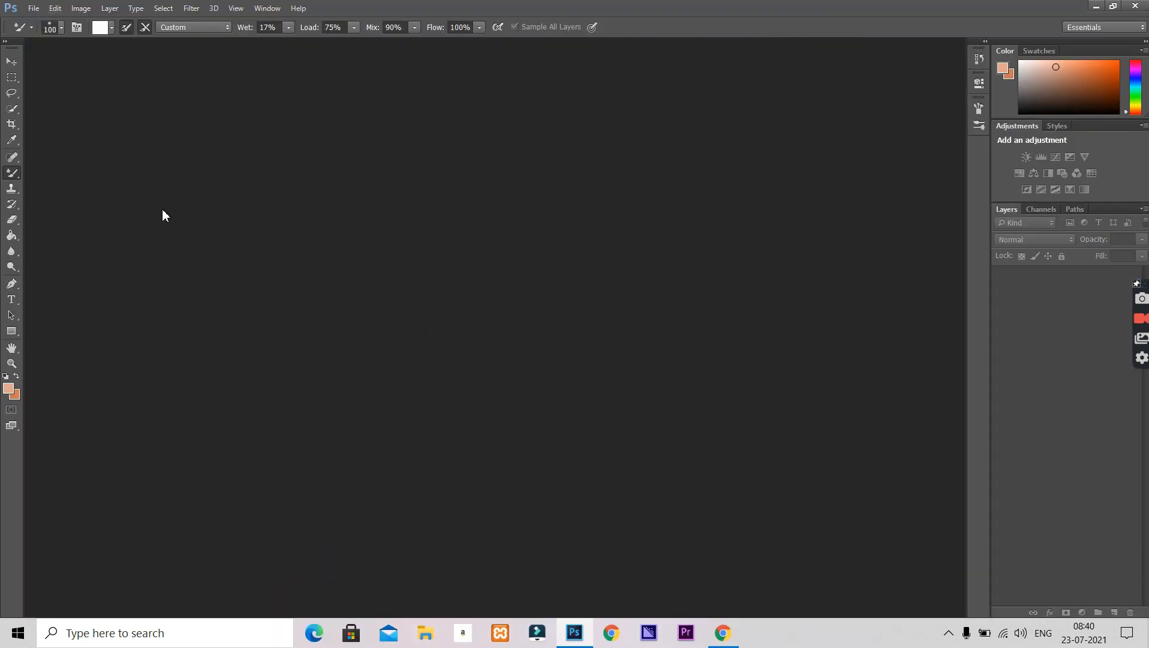
- Open the JPG portrait numbered (7), showing the woman in a flower crown, from the Downloads folder
click(32, 10)
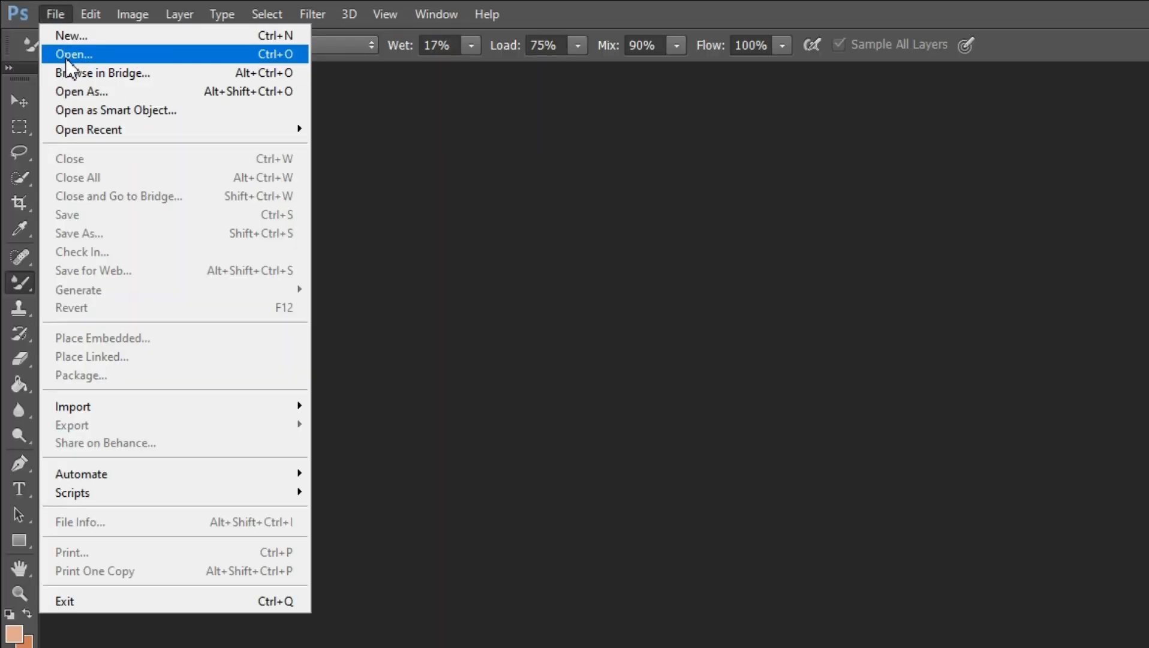
click(40, 35)
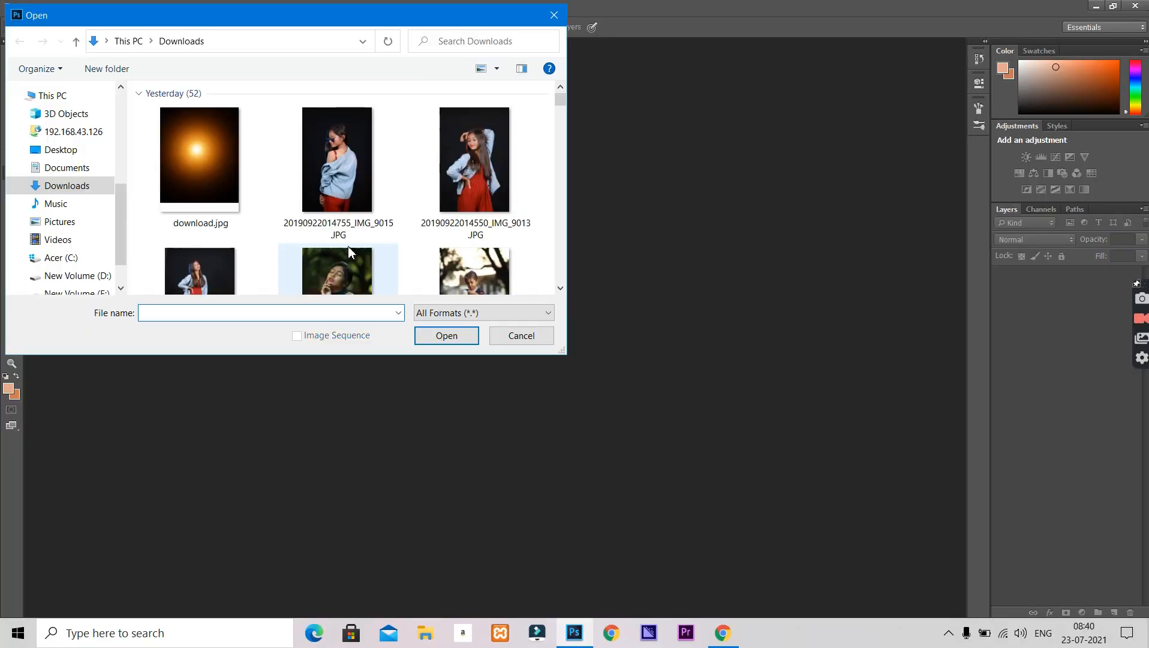
scroll(349, 252, down, 5)
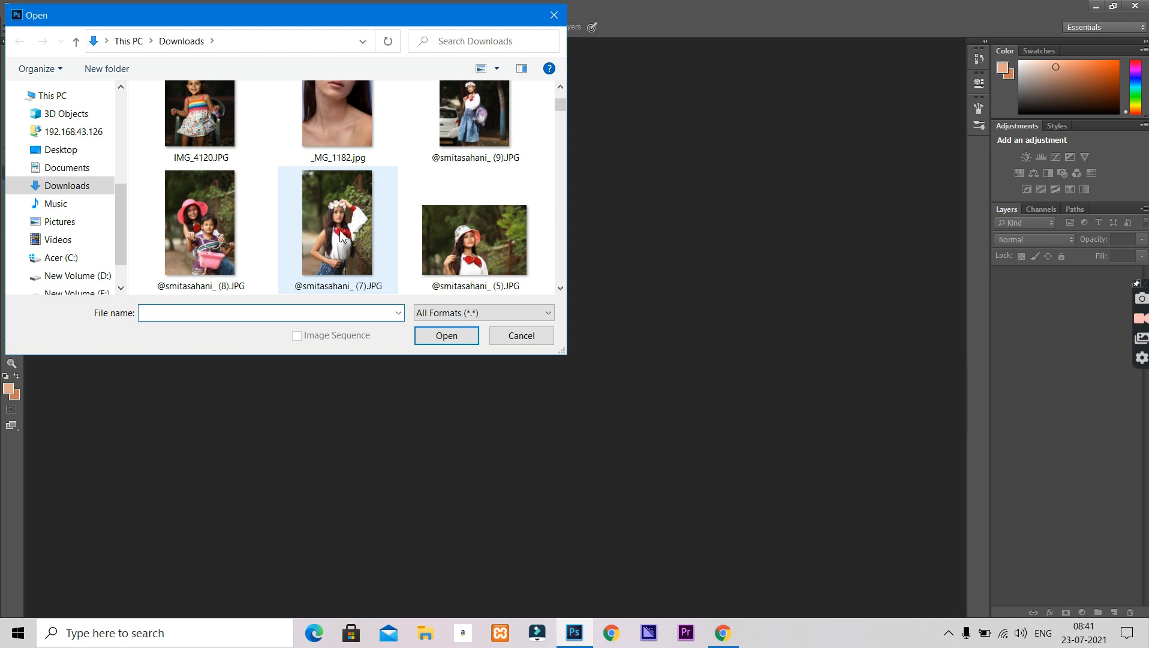
double_click(349, 252)
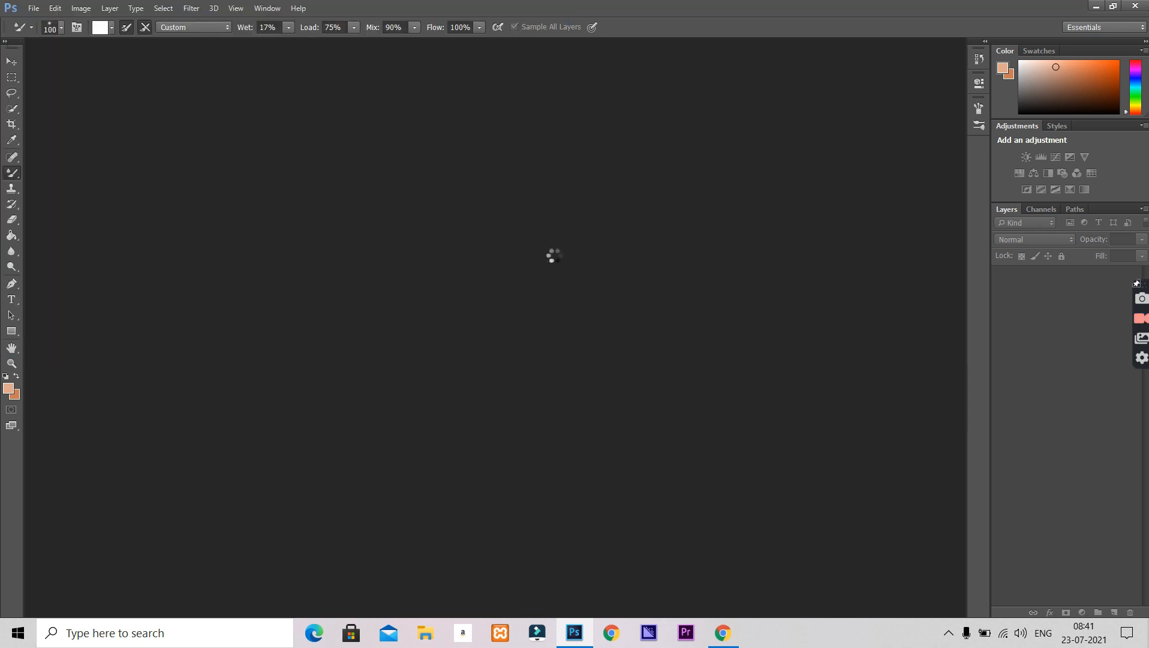
scroll(532, 284, up, 3)
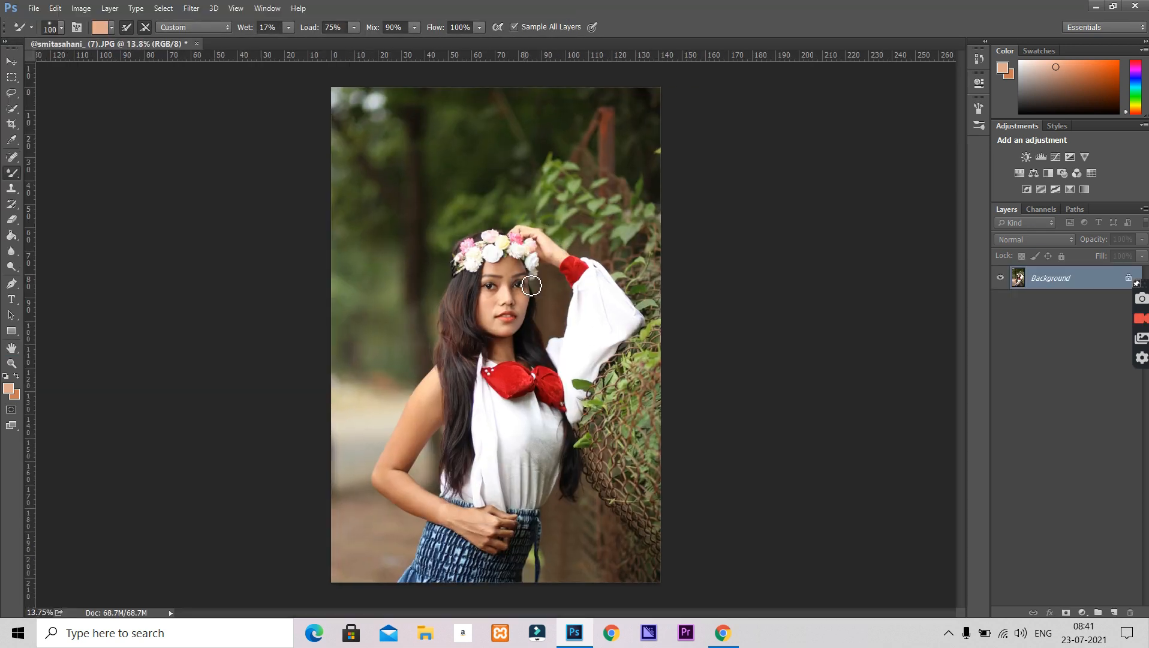
scroll(531, 286, up, 3)
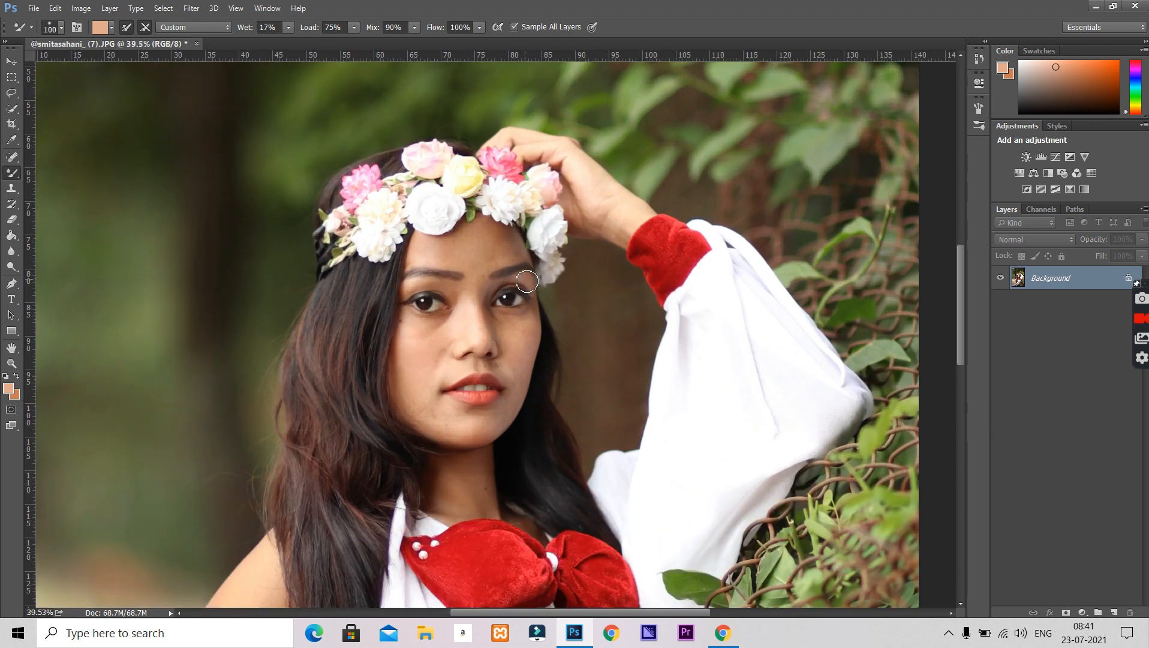
scroll(526, 280, up, 2)
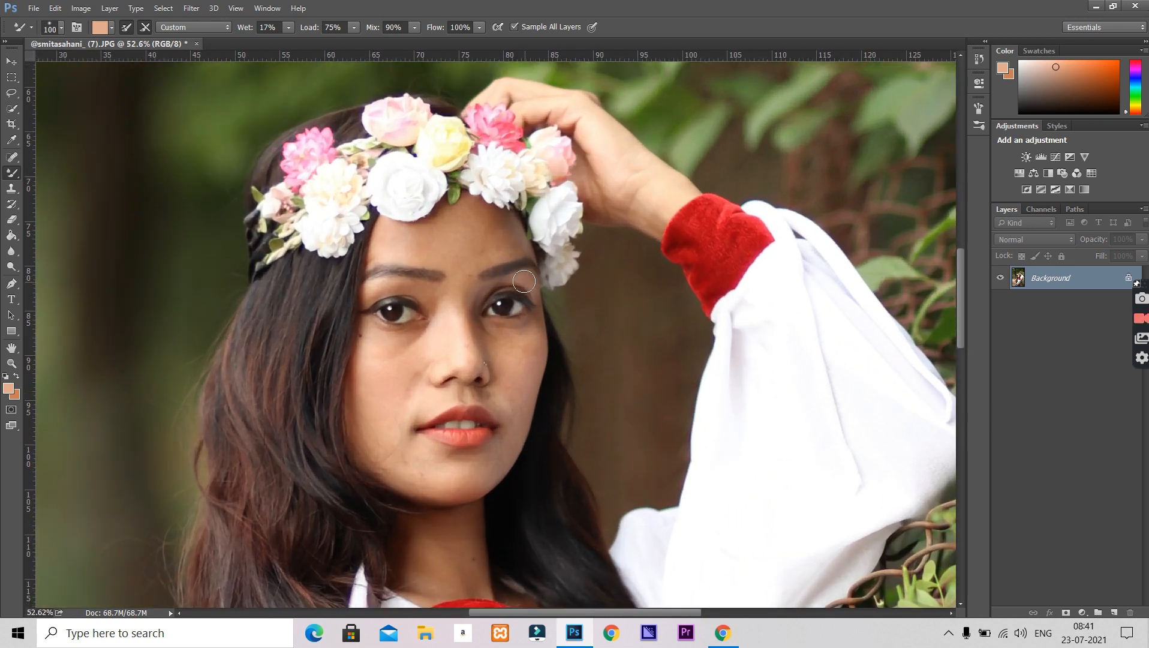
scroll(523, 282, down, 3)
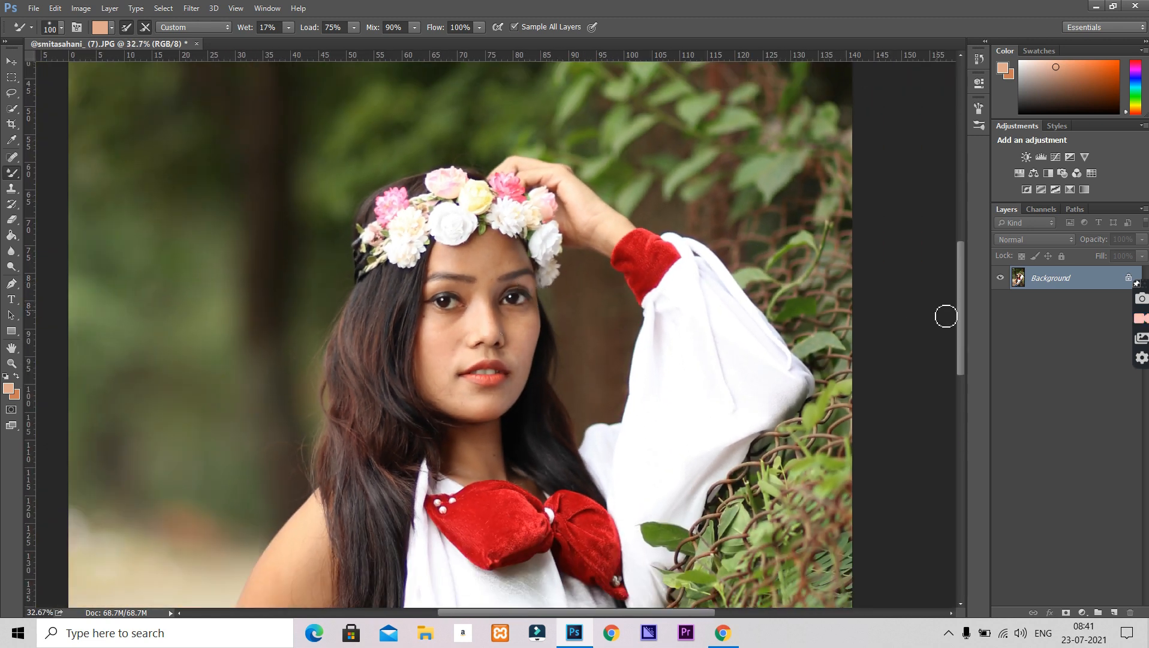
drag(960, 326, 963, 377)
scroll(618, 379, down, 4)
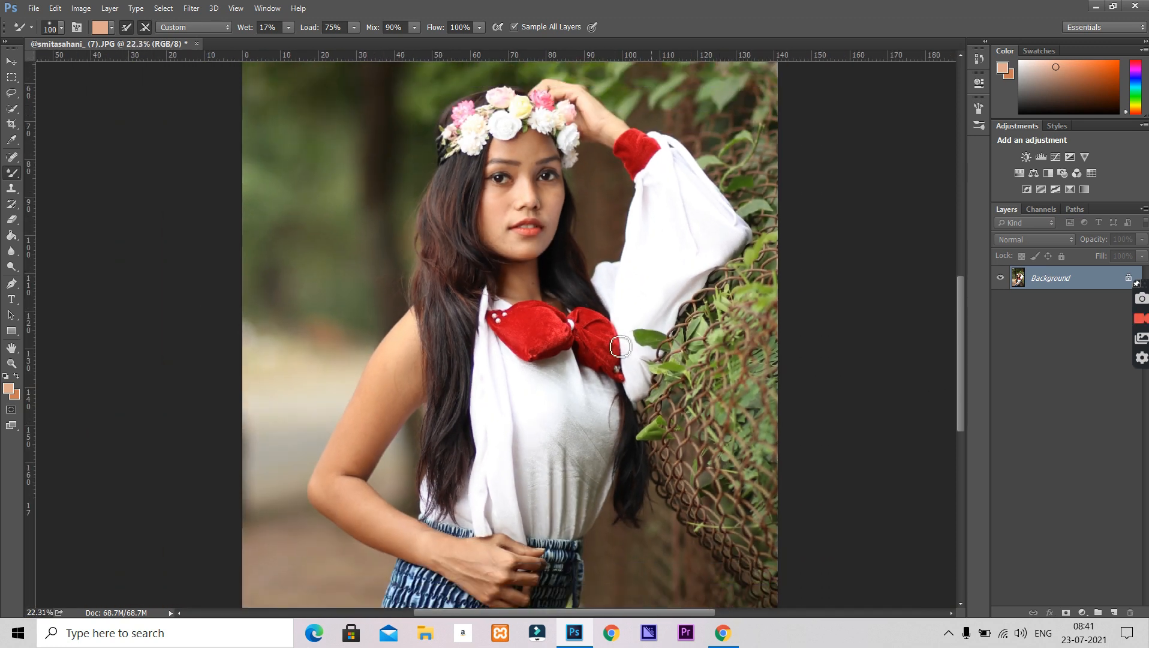
- Crop a strip of about one eighth of the photo's height off its upper edge with the Crop Tool
click(12, 124)
right_click(12, 124)
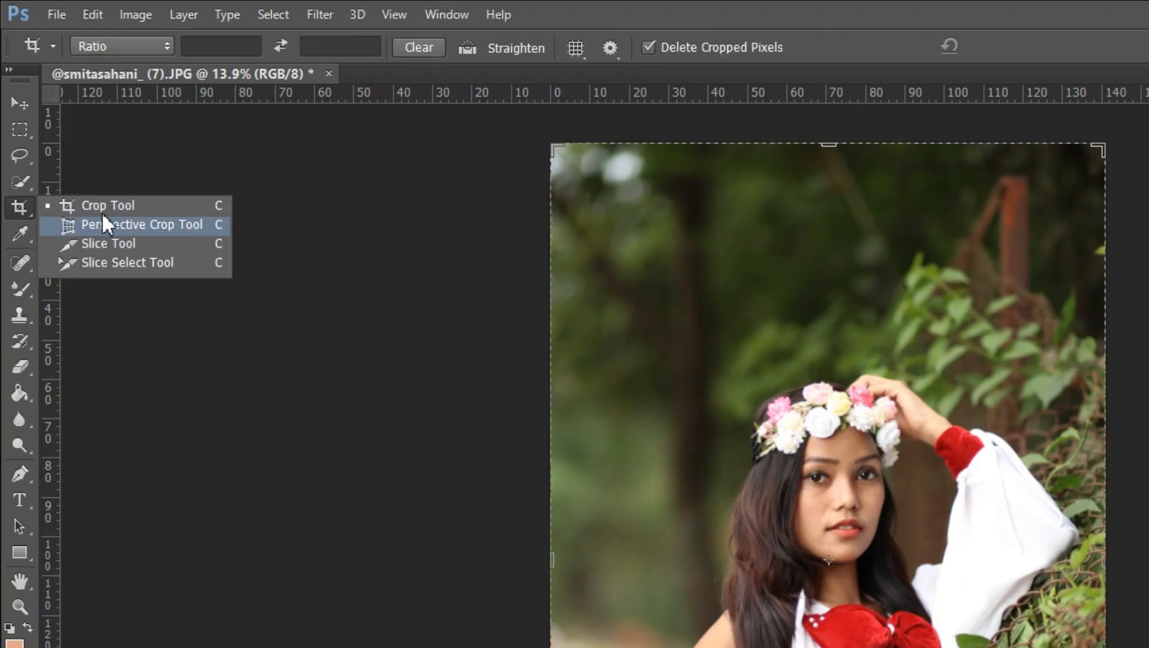
click(106, 205)
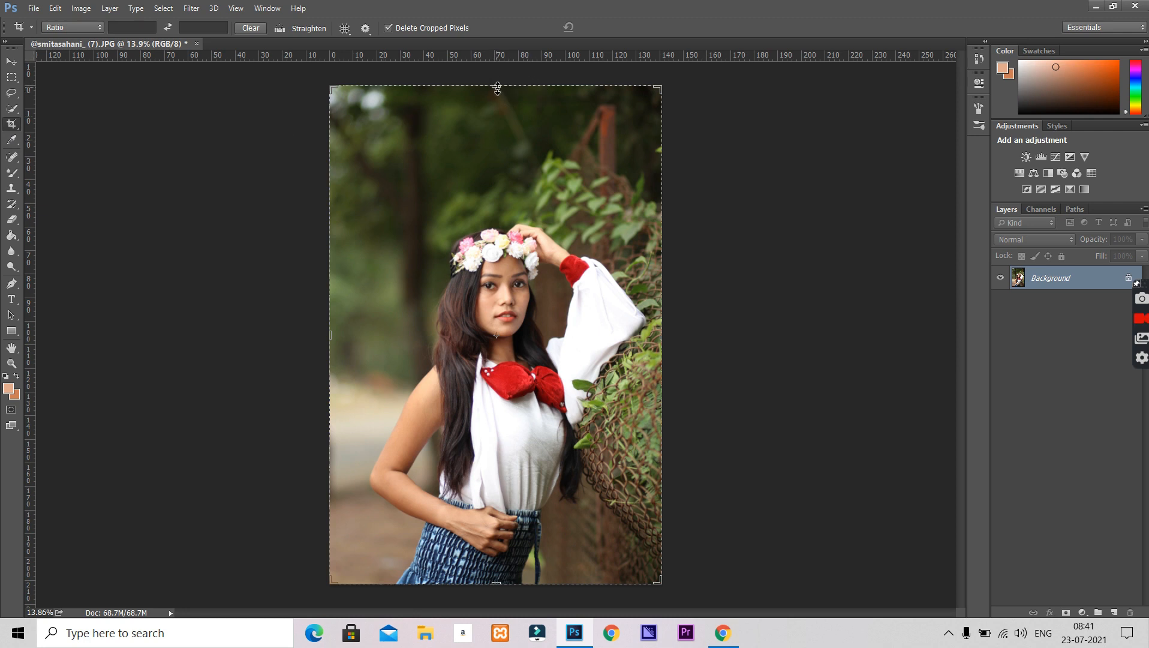
drag(497, 88, 495, 119)
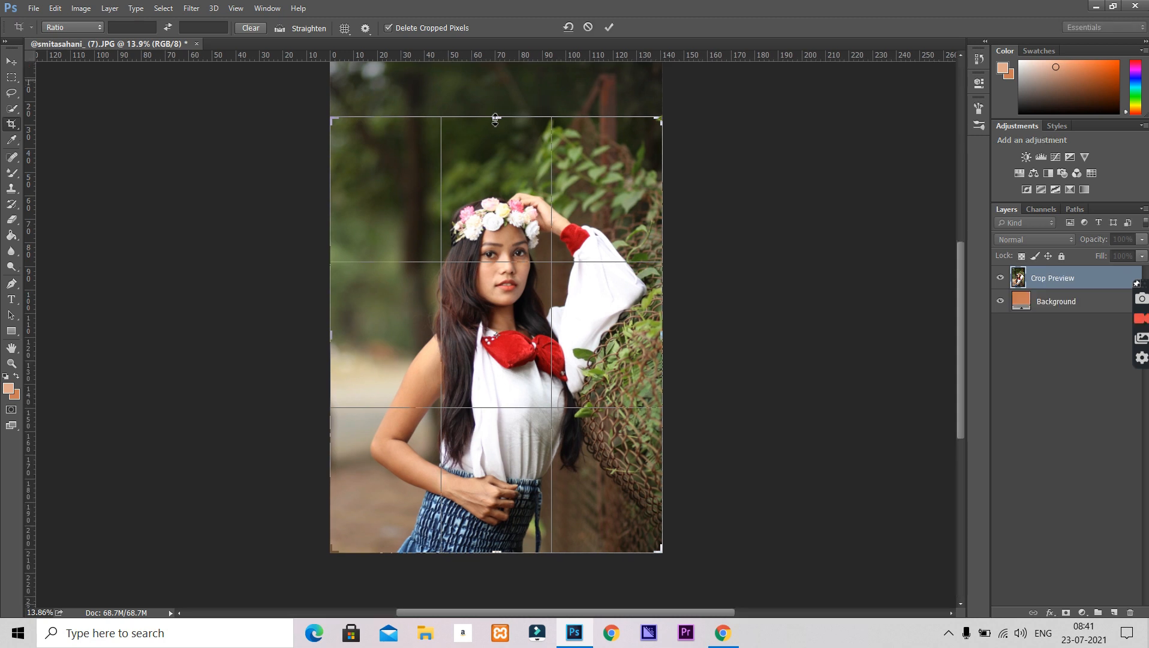
click(610, 26)
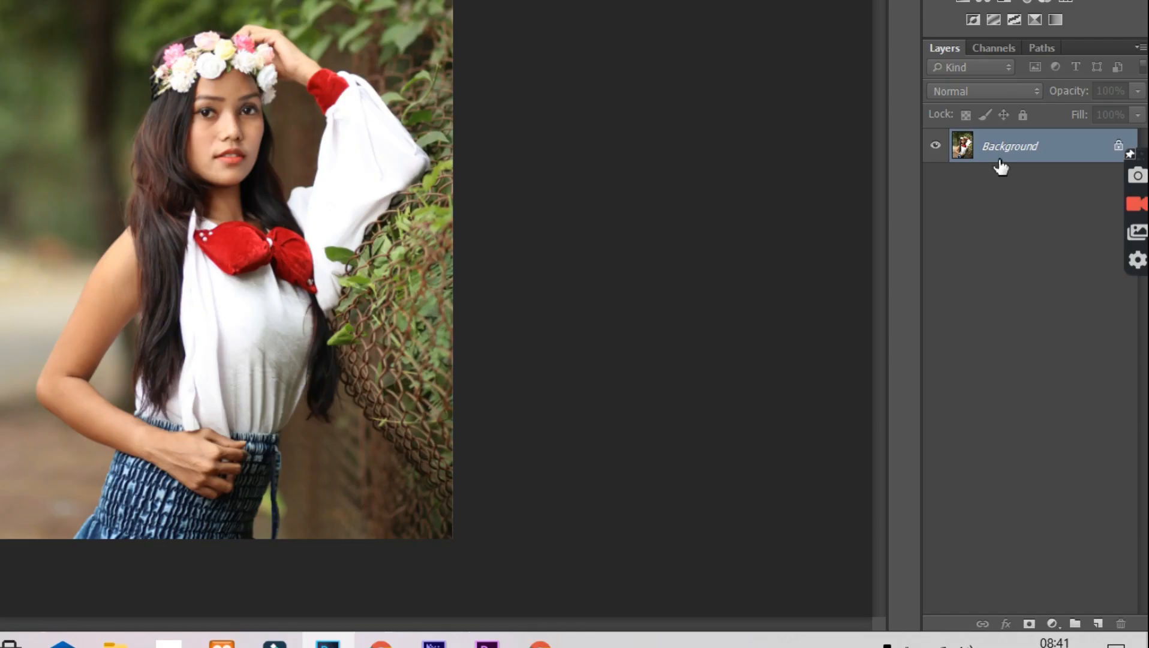
- Duplicate the Background layer and remove the spot beside the inner eyebrow with the Spot Healing Brush
drag(1046, 291, 1102, 623)
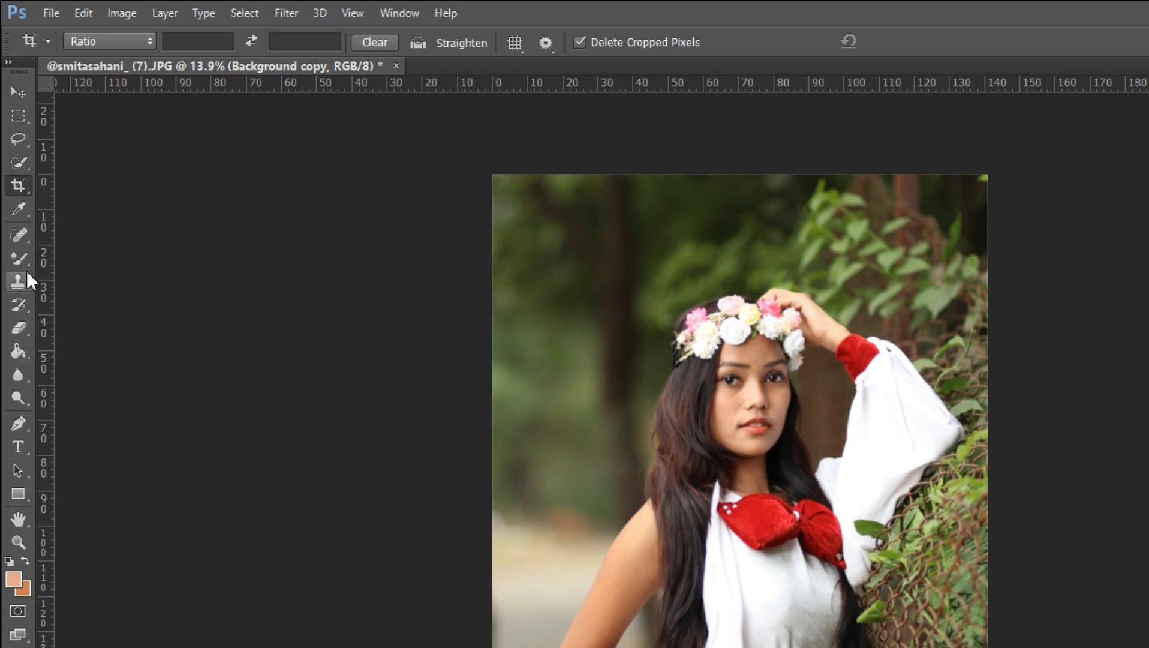
drag(18, 234, 78, 233)
scroll(752, 407, up, 6)
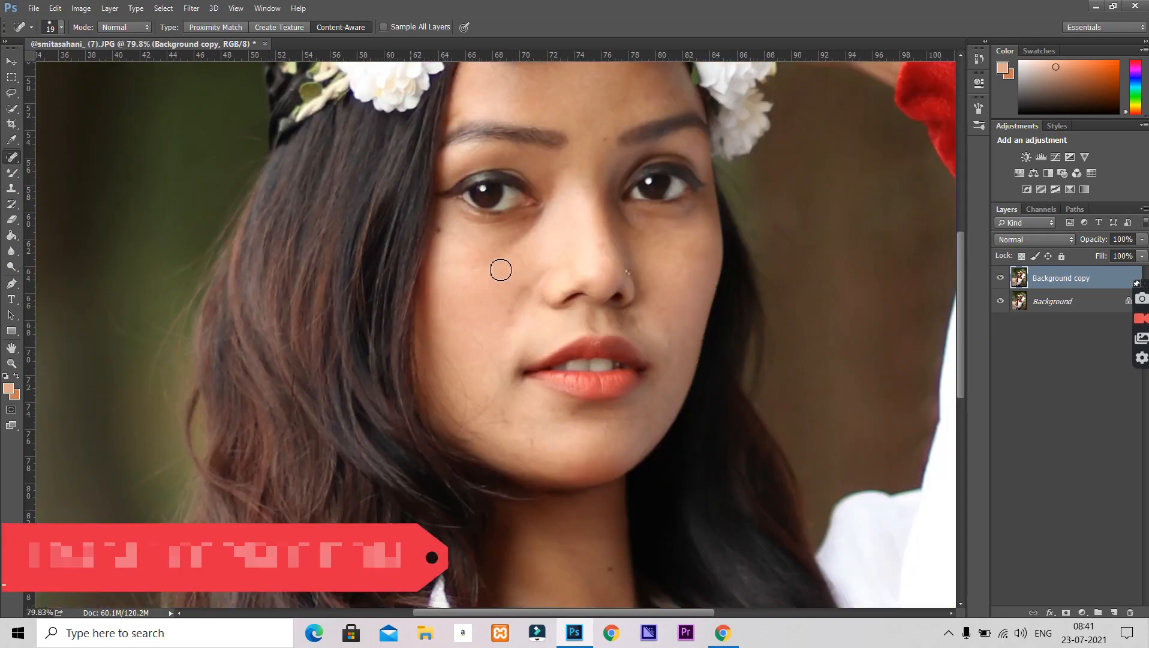
drag(962, 279, 963, 263)
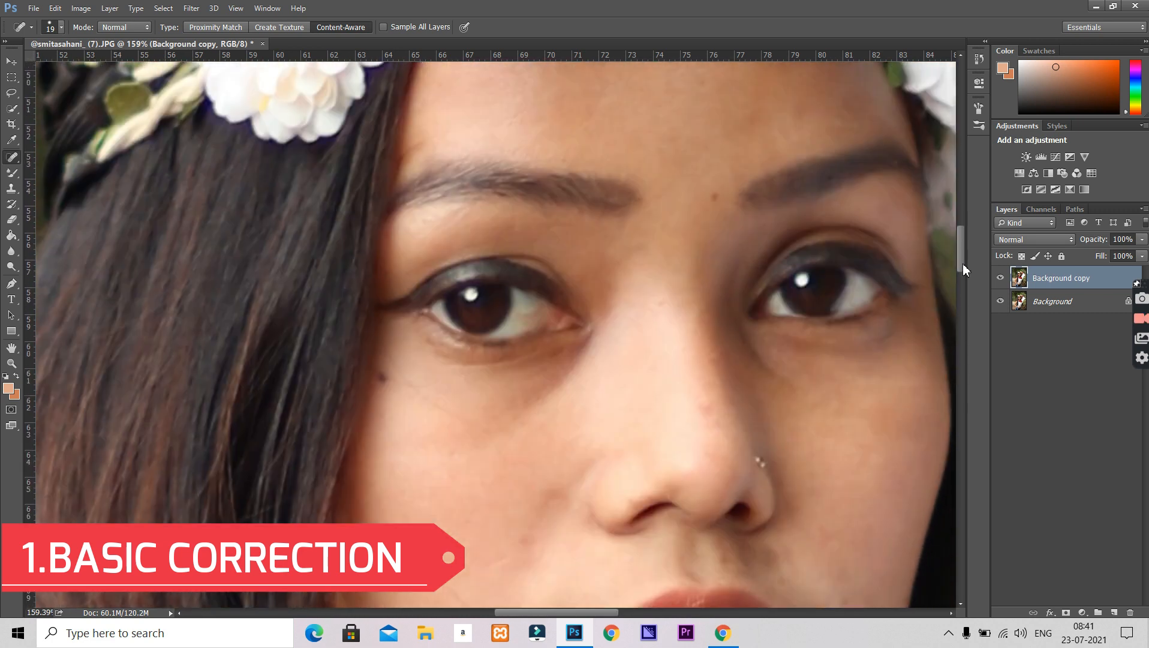
click(716, 194)
- Remove the small blemishes on the cheek beside the nose with the Spot Healing Brush
mouse_move(961, 253)
mouse_down()
mouse_move(954, 231)
mouse_move(959, 263)
mouse_up()
click(560, 395)
click(528, 448)
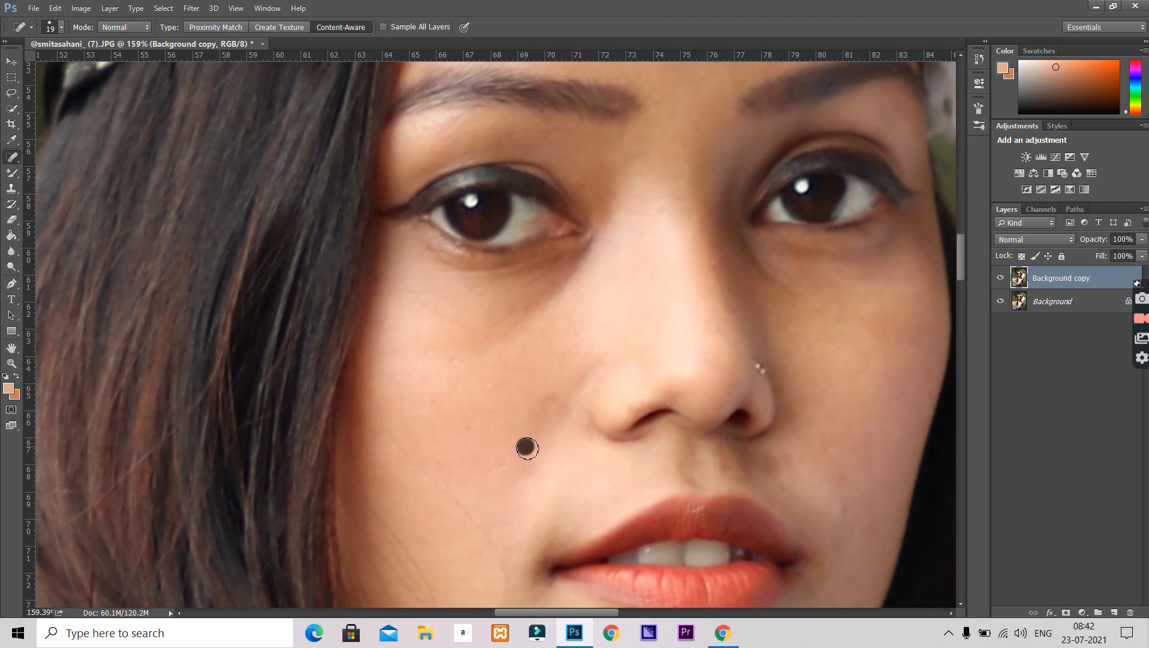
click(536, 451)
click(534, 422)
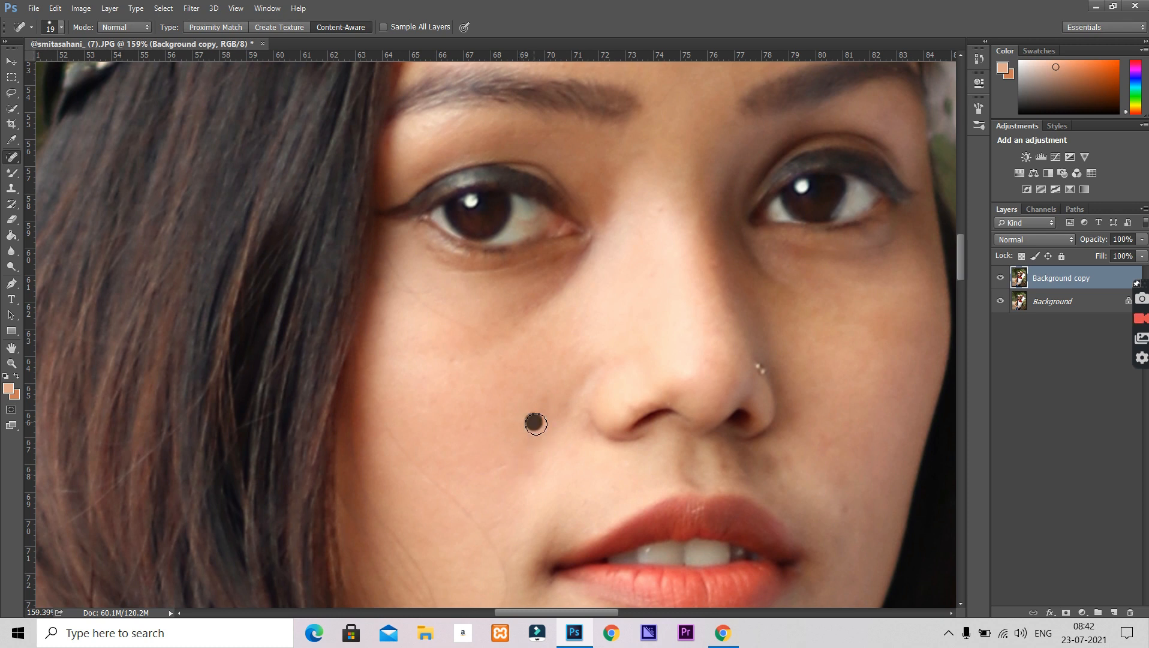
click(534, 469)
- Heal the blemishes on the chin, around the mouth and below the nose, and the dark spot on the neck
drag(957, 270, 969, 297)
click(517, 381)
click(571, 422)
click(650, 363)
click(849, 227)
click(790, 179)
click(772, 171)
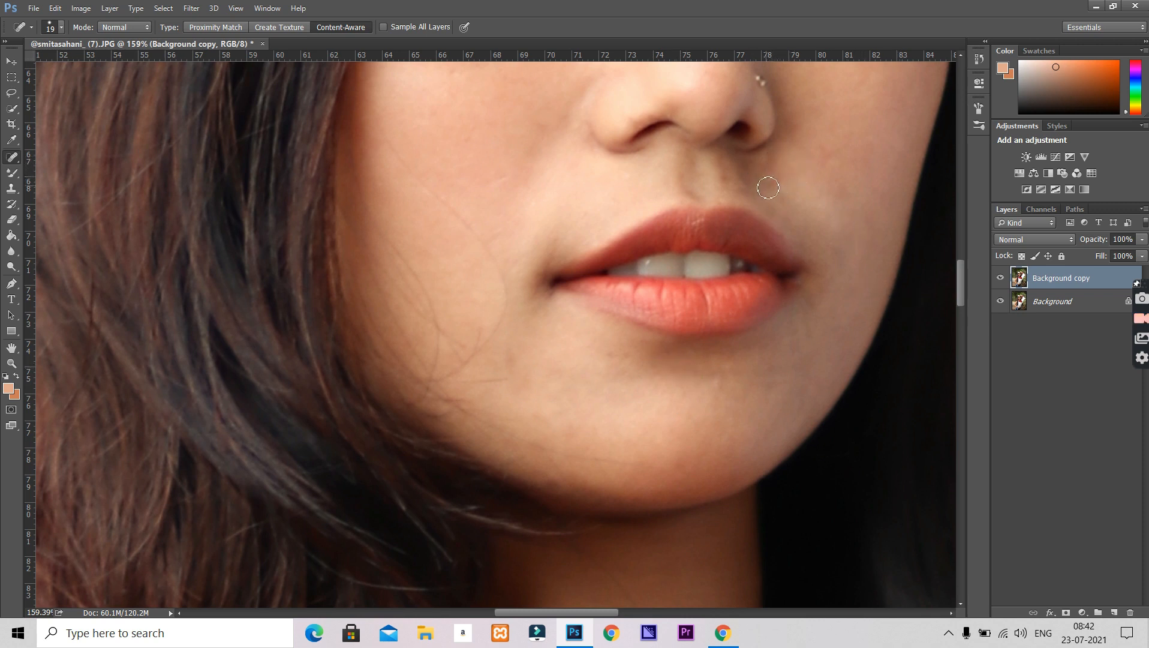
click(779, 158)
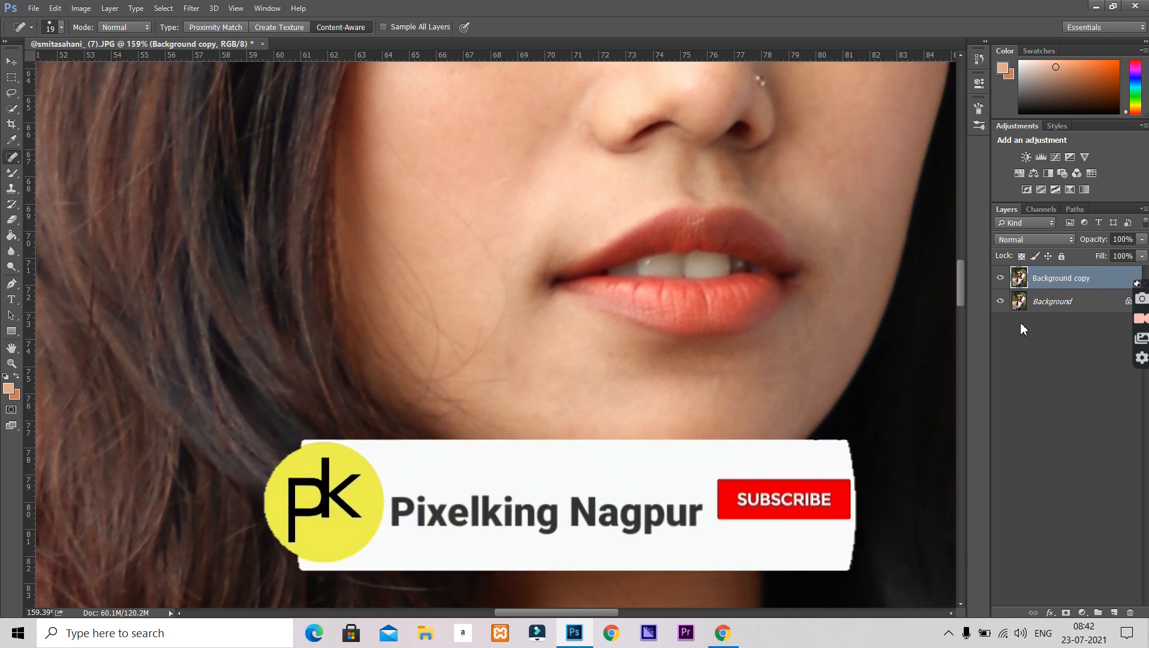
scroll(743, 351, down, 6)
click(723, 353)
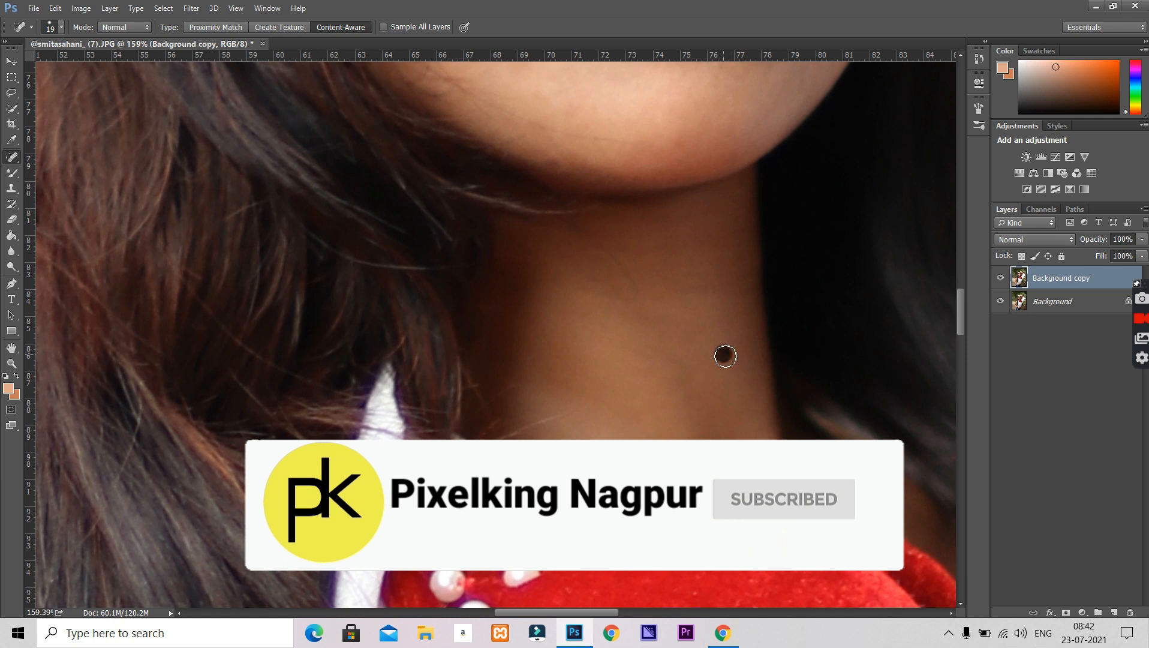
- Switch to the Mixer Brush and set the foreground color to a skin tone sampled from the lower cheek
mouse_move(959, 329)
mouse_down()
mouse_move(949, 252)
mouse_move(947, 274)
mouse_up()
scroll(786, 316, down, 5)
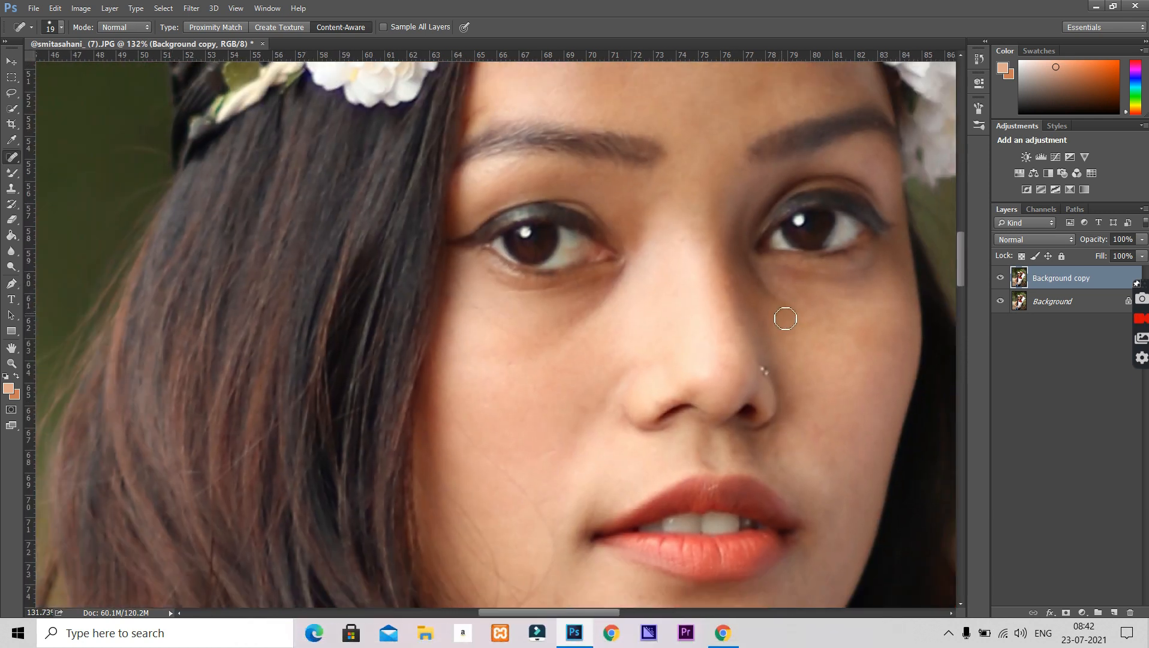
drag(590, 613, 623, 617)
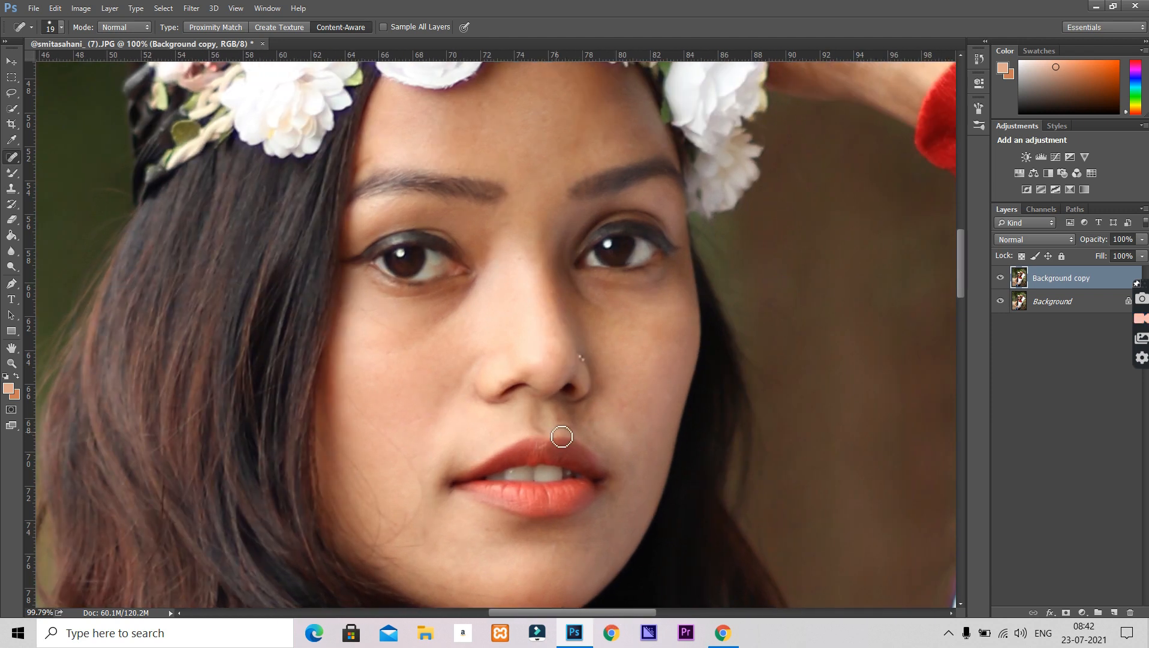
scroll(564, 434, down, 3)
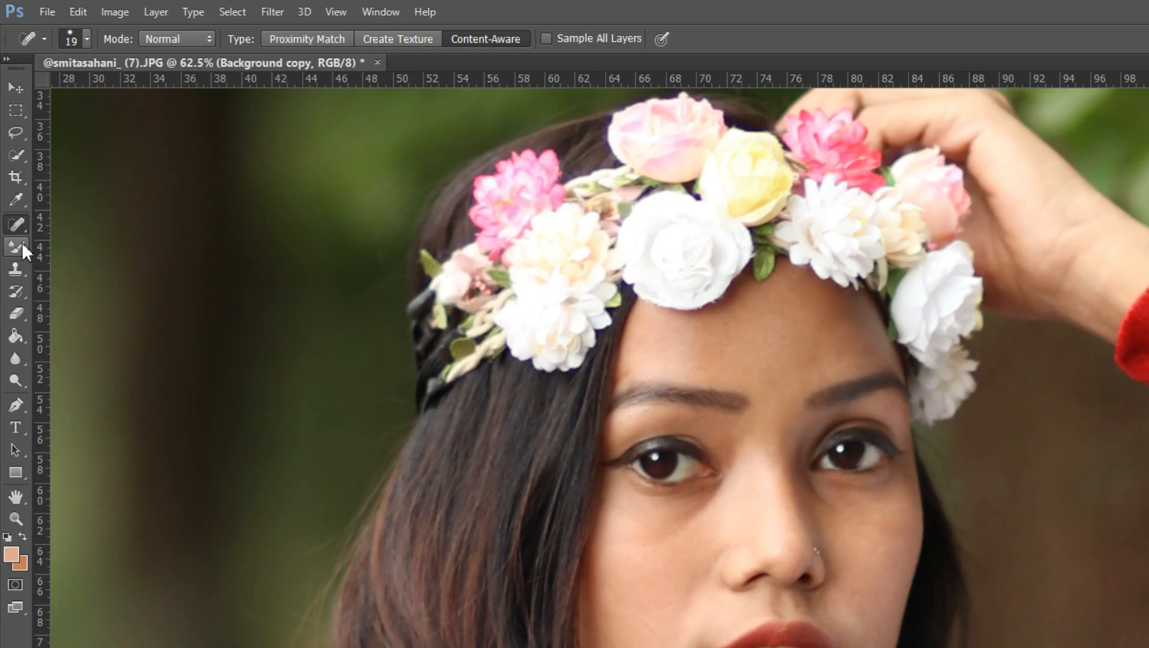
click(15, 169)
click(93, 293)
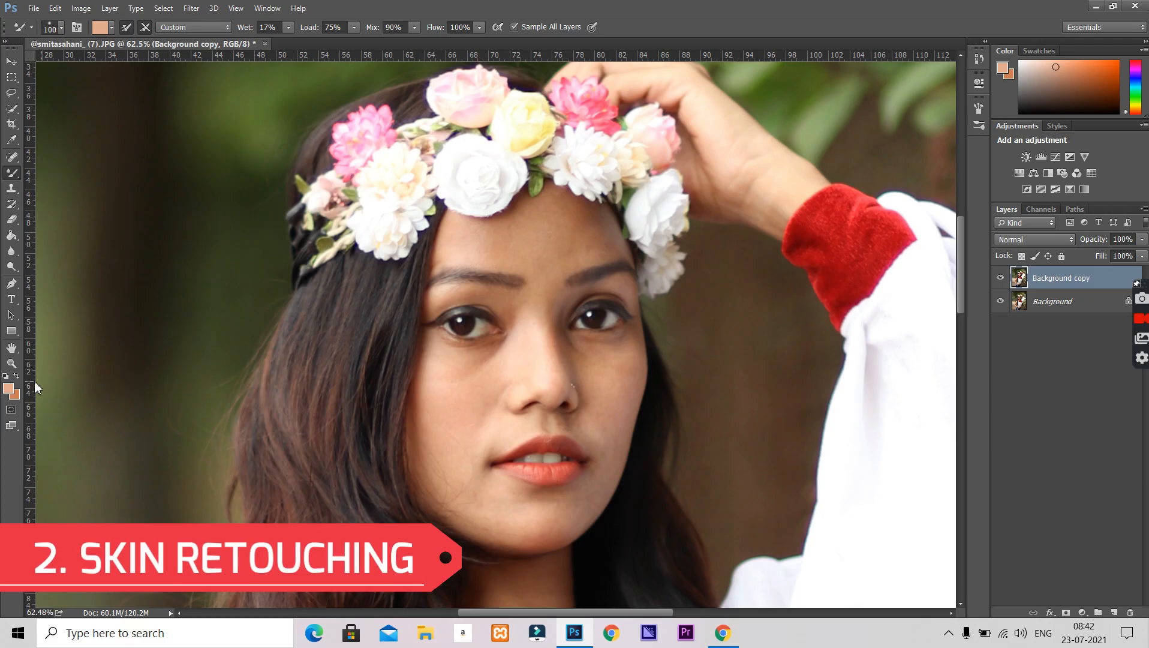
click(9, 388)
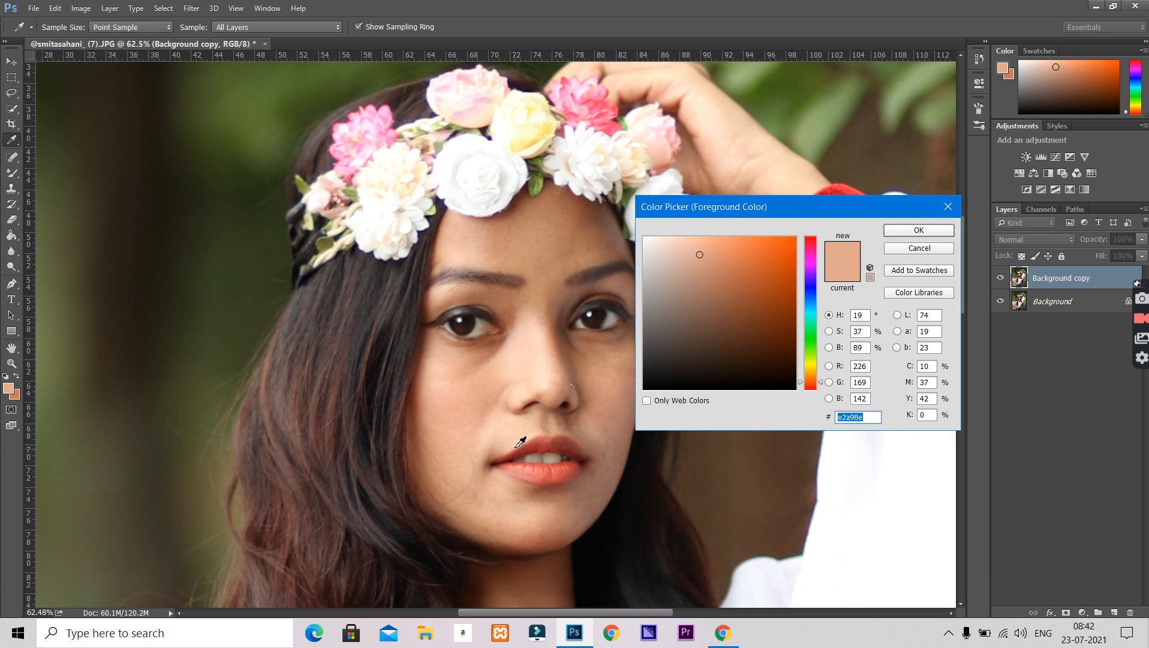
click(477, 455)
click(918, 231)
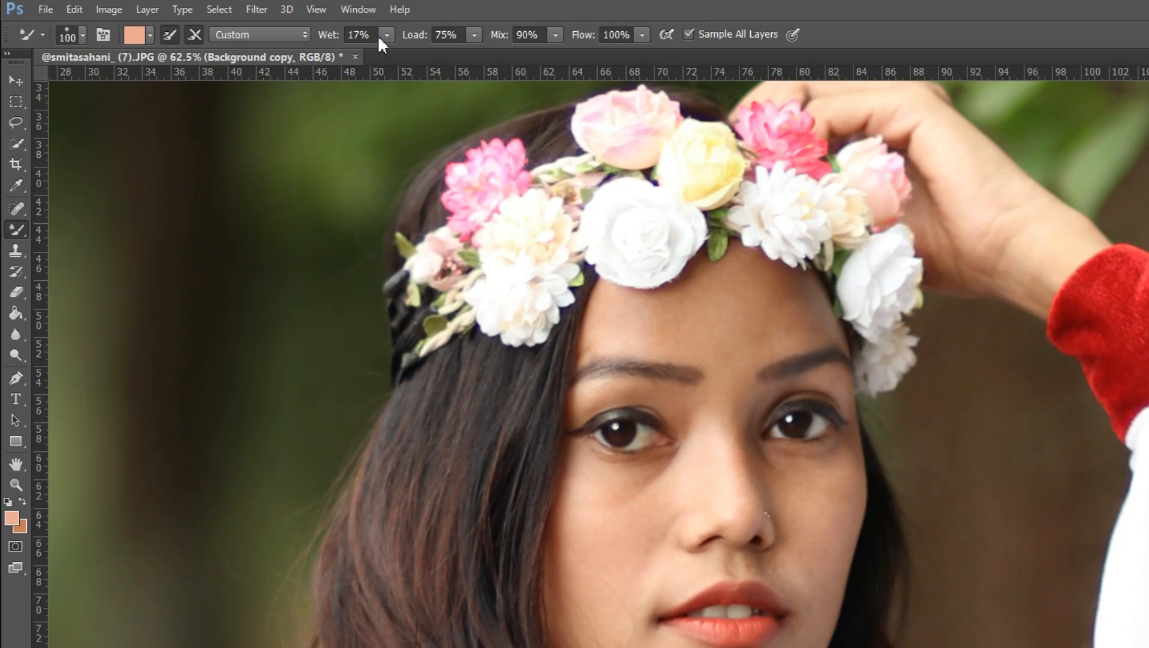
- Set the Mixer Brush to 16% Wet and 73% Load and smooth the skin of the forehead
click(287, 27)
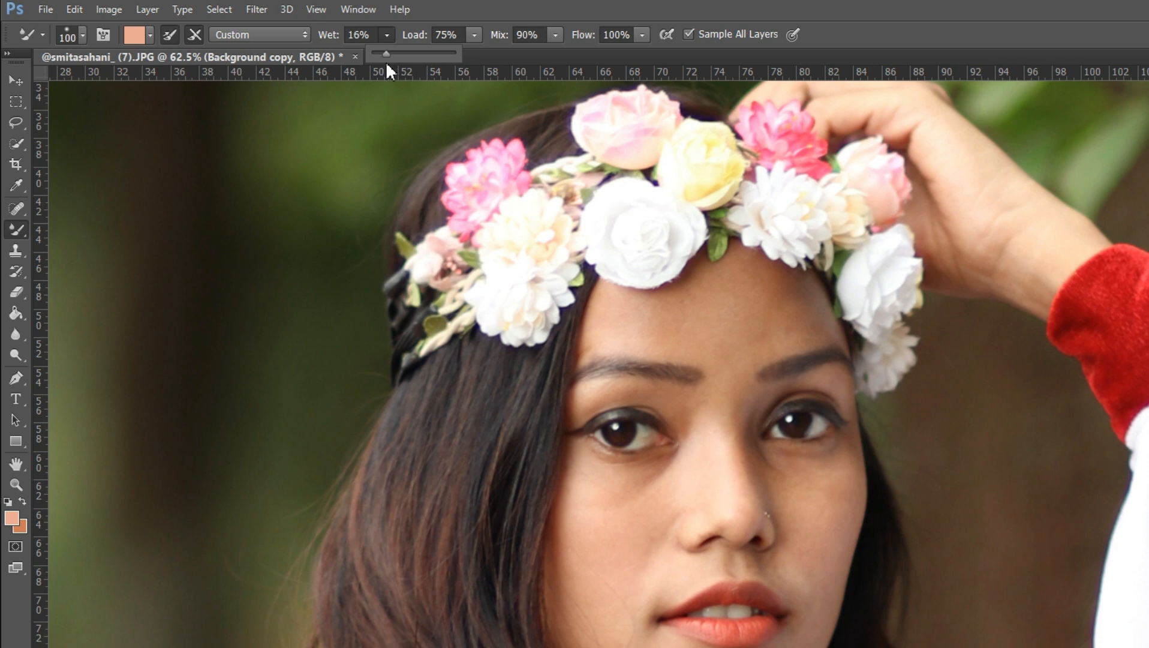
click(474, 36)
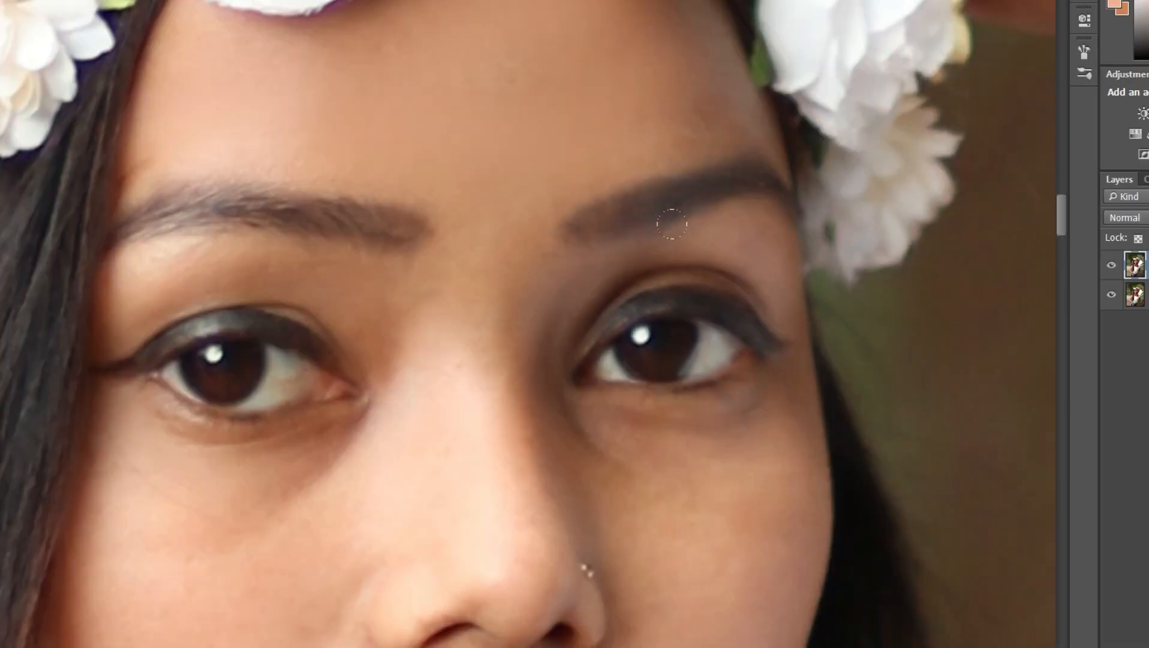
scroll(672, 224, down, 1)
right_click(674, 105)
key(Escape)
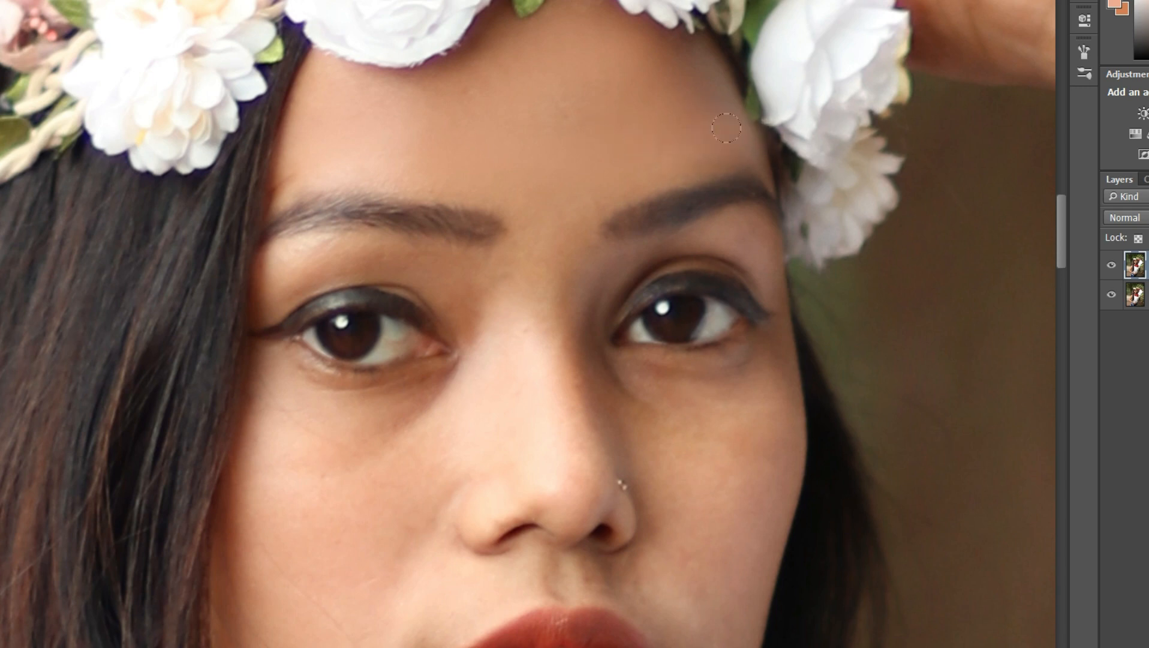
scroll(522, 212, down, 1)
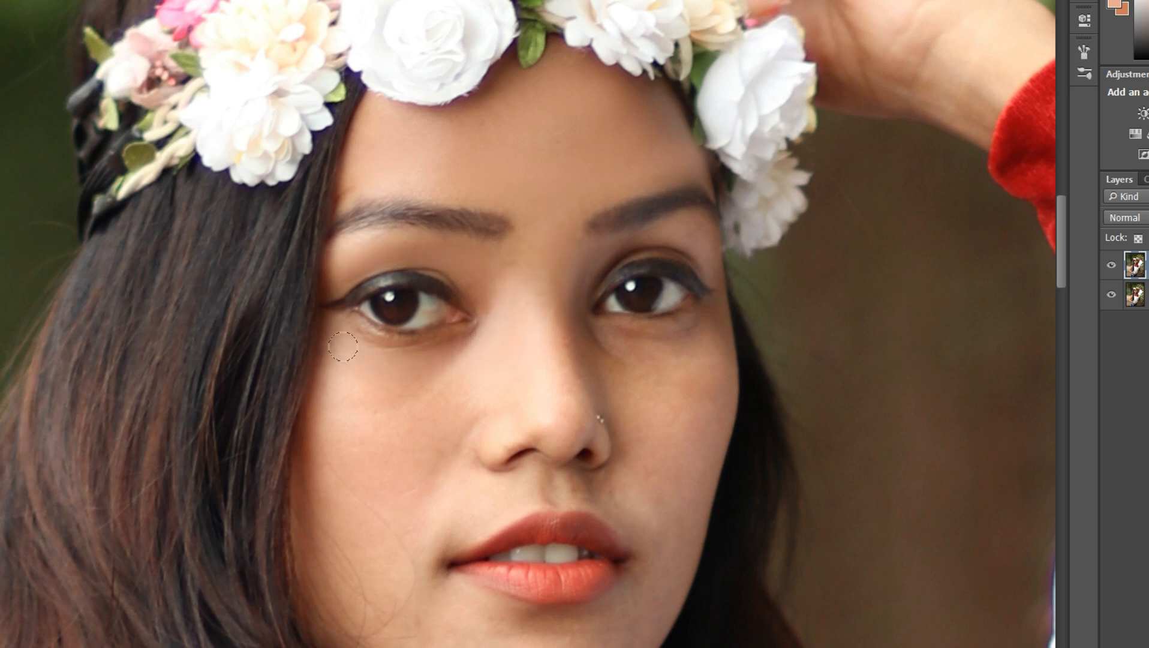
- Smooth the skin of the cheek, around the mouth and on the chin with the Mixer Brush at size 91
right_click(334, 389)
key(Escape)
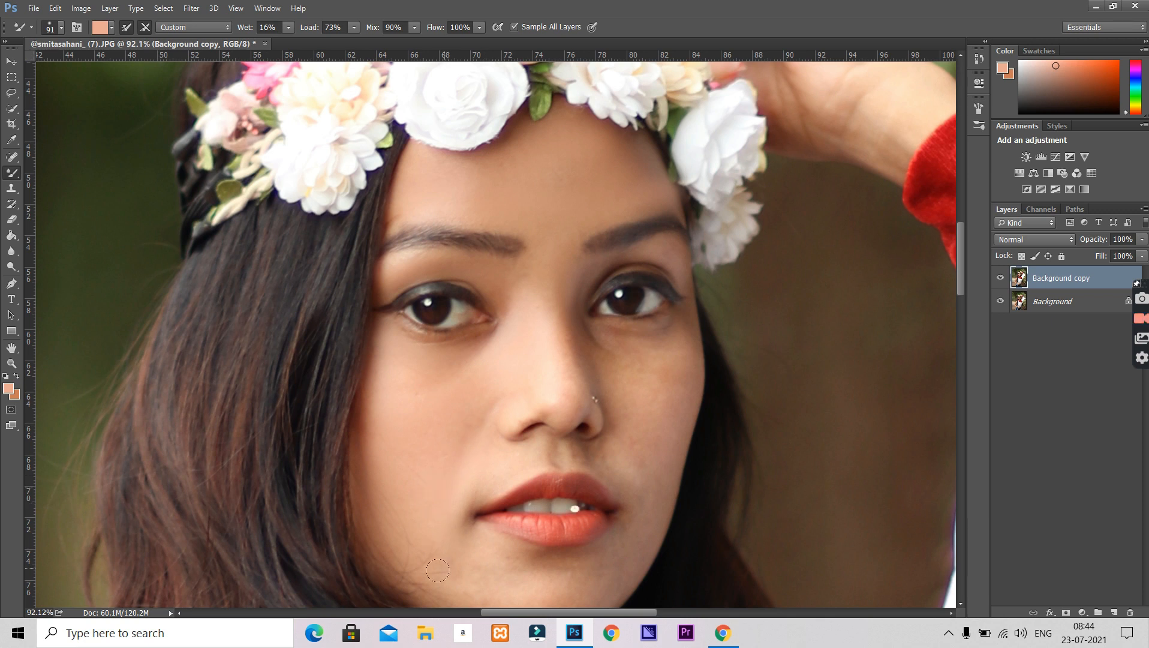
scroll(465, 499, down, 2)
drag(958, 275, 958, 302)
scroll(505, 415, up, 3)
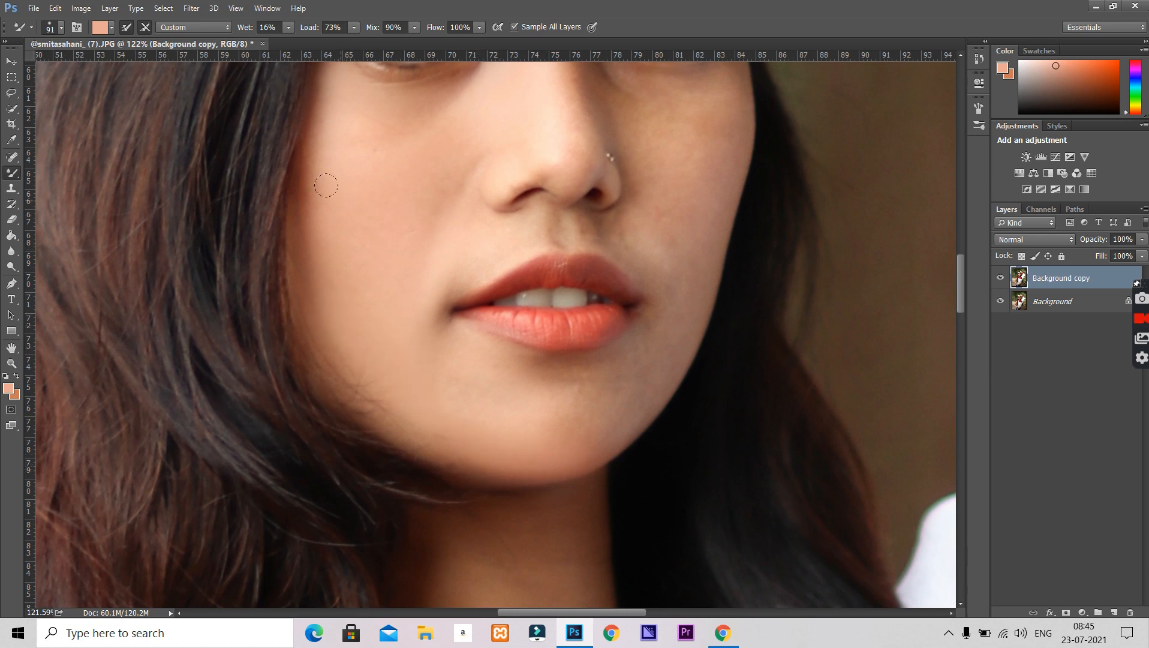
scroll(667, 400, up, 2)
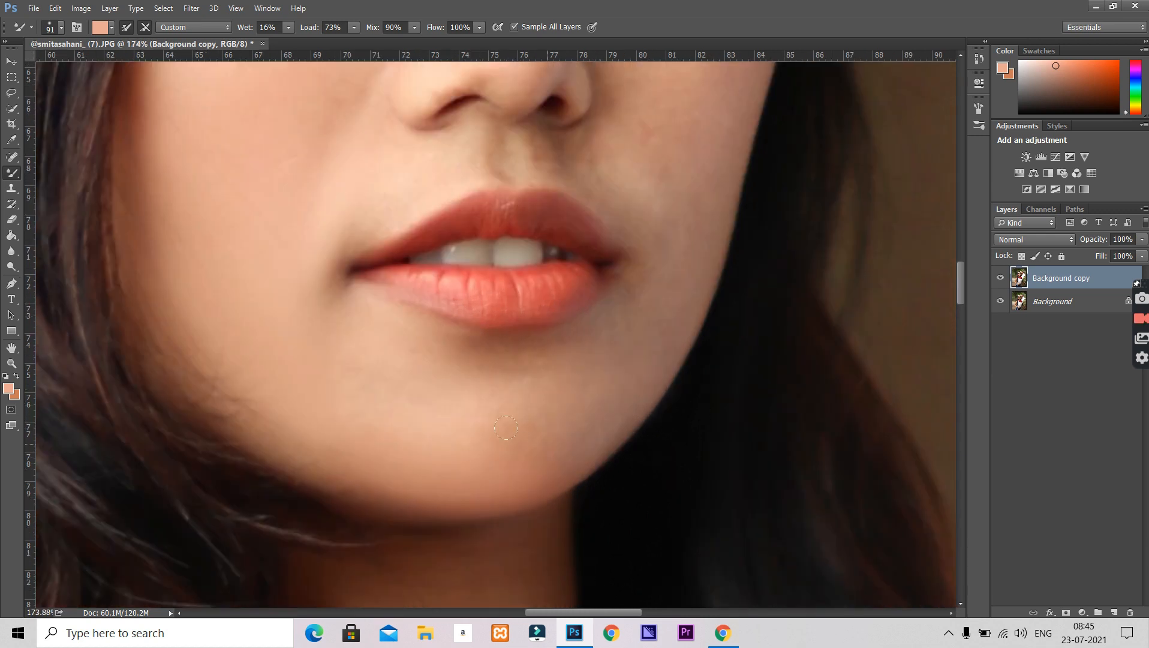
- Smooth the skin beside the nose bridge, under the eye and on the cheek on the nose-stud side
mouse_move(959, 293)
mouse_down()
mouse_move(961, 258)
mouse_move(959, 276)
mouse_up()
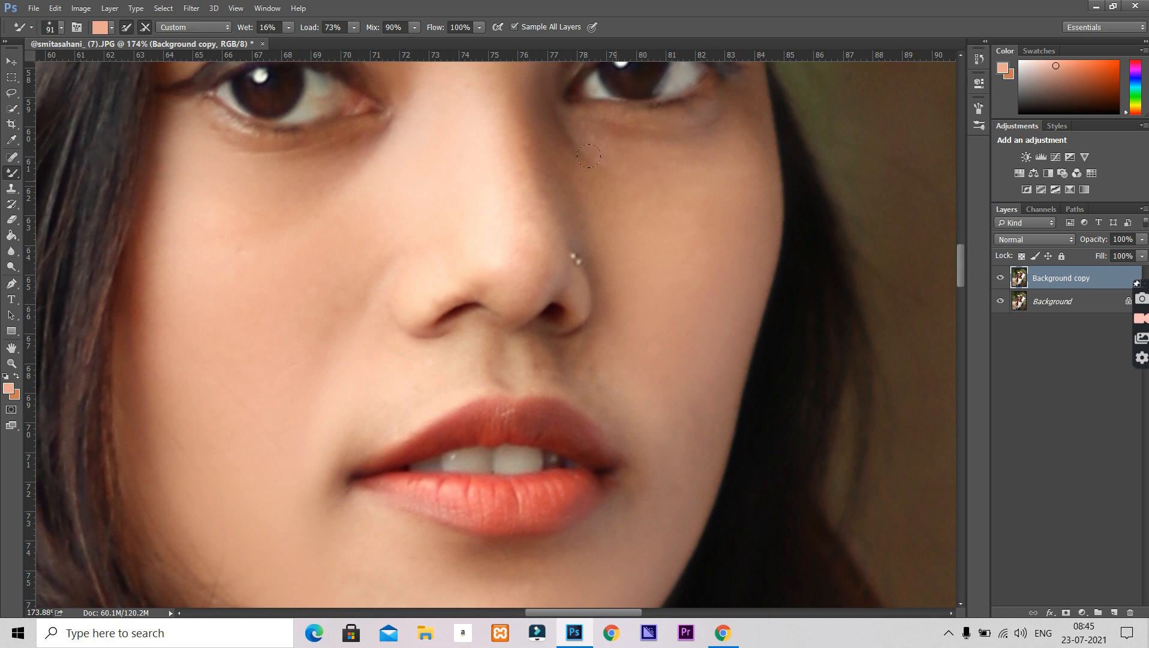
drag(532, 150, 561, 194)
drag(746, 146, 719, 108)
- Set the brush size to 56 and smooth the skin on and around the nose and above the upper lip
right_click(667, 329)
drag(752, 335, 747, 335)
click(539, 346)
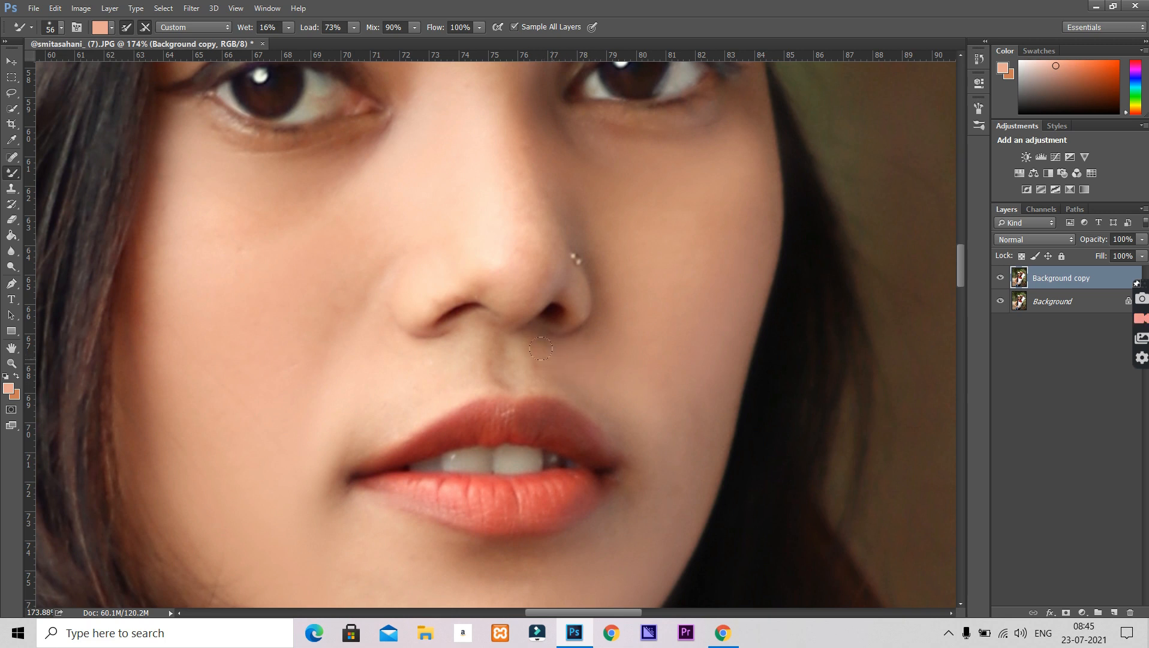
scroll(660, 311, up, 3)
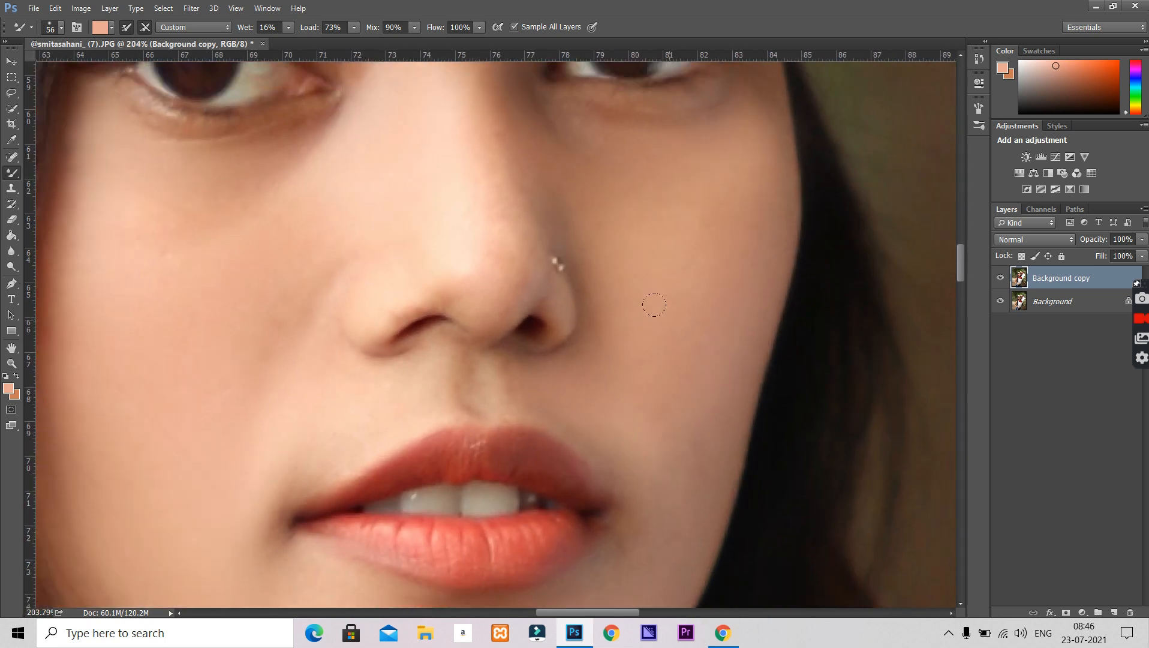
scroll(657, 306, down, 5)
drag(675, 305, 449, 302)
scroll(449, 301, up, 1)
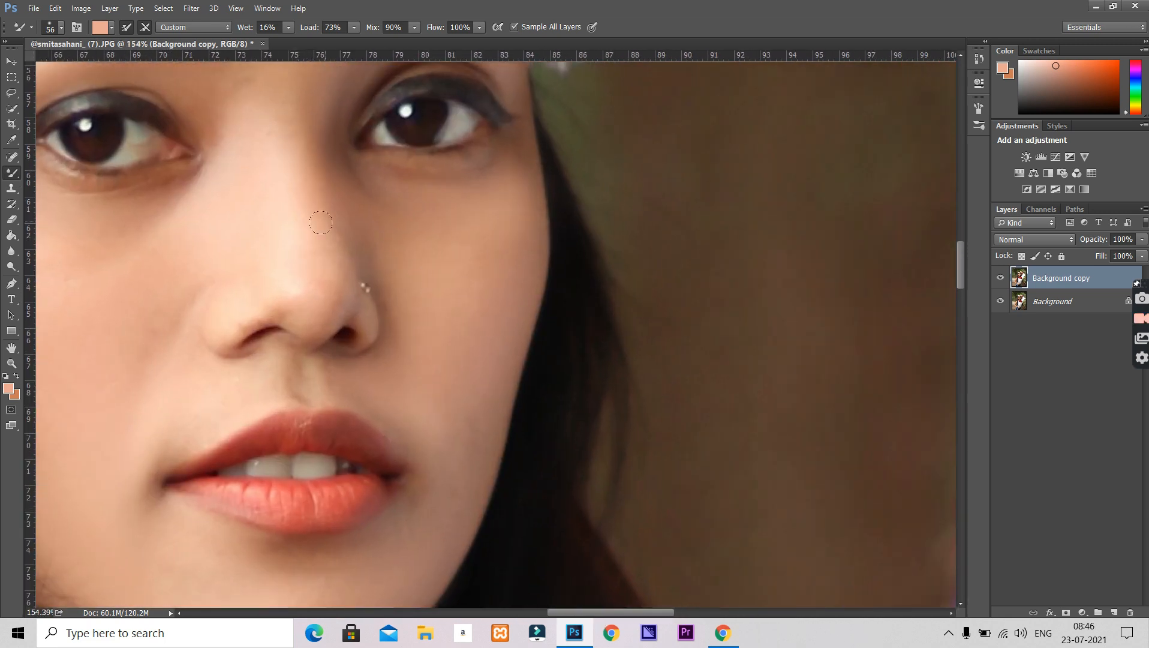
drag(322, 333, 306, 329)
- Set the brush size to 28 and smooth the skin around the eye and below the eyebrow on the nose-stud side
drag(961, 274, 962, 258)
scroll(543, 342, up, 2)
drag(464, 358, 487, 324)
right_click(490, 222)
text(28)
key(Return)
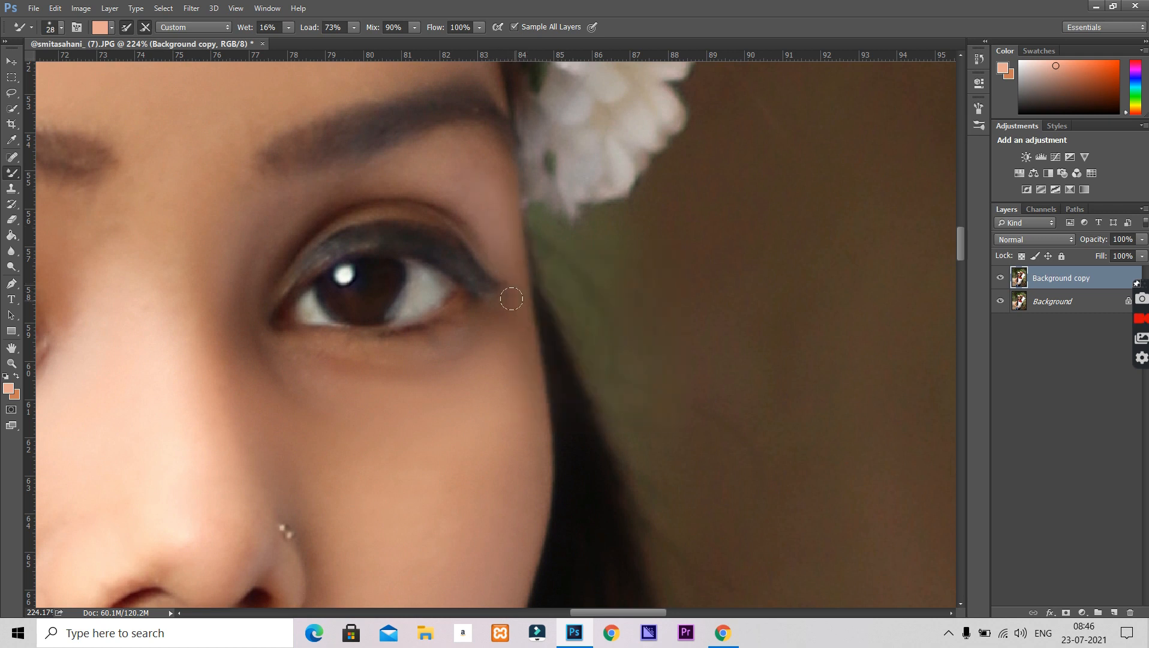
drag(294, 235, 317, 209)
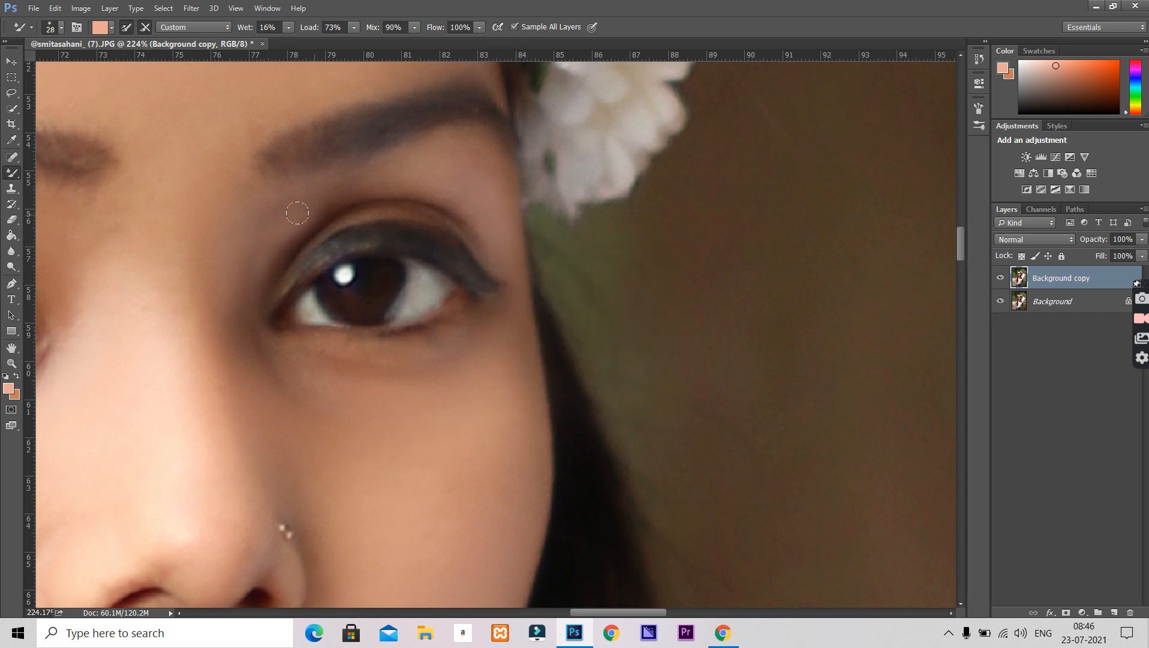
scroll(569, 245, down, 5)
scroll(505, 384, up, 2)
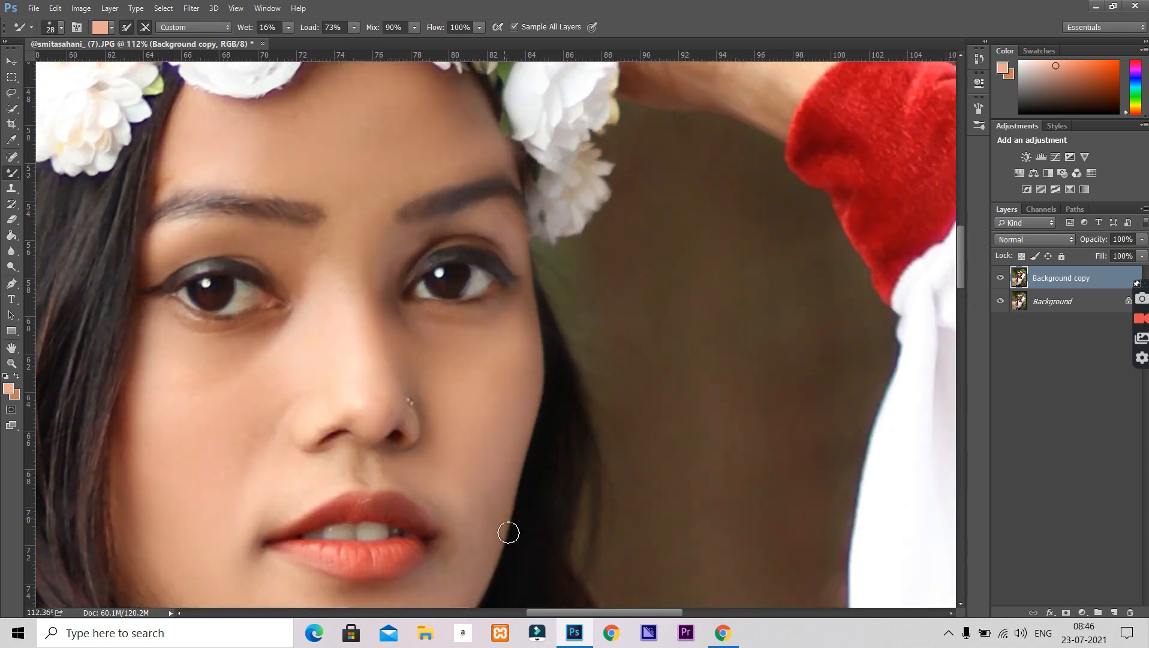
drag(564, 612, 543, 611)
scroll(523, 156, up, 2)
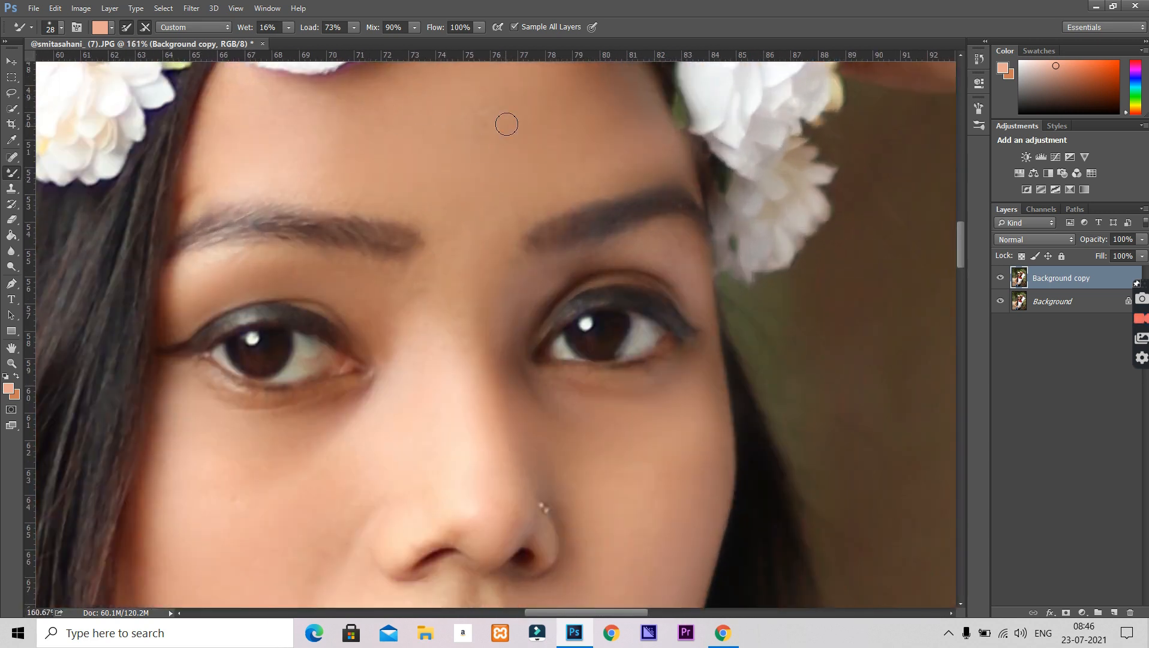
- Set the brush size to 110 and smooth the skin of the neck below the chin
scroll(539, 485, down, 5)
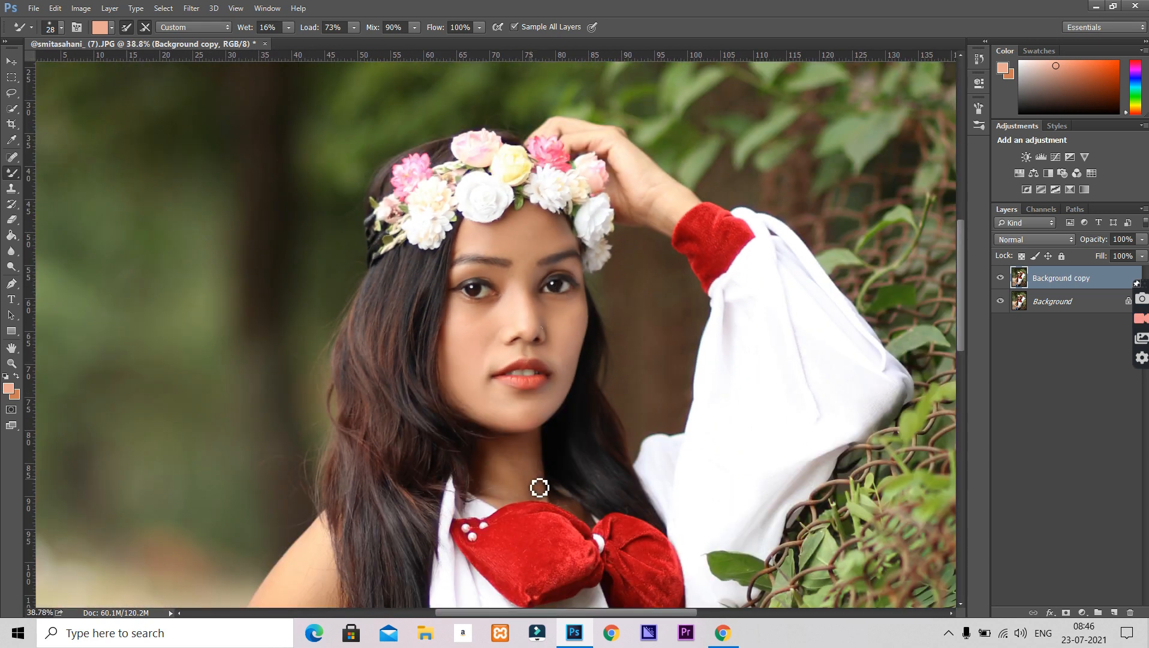
scroll(539, 485, up, 1)
scroll(539, 485, up, 4)
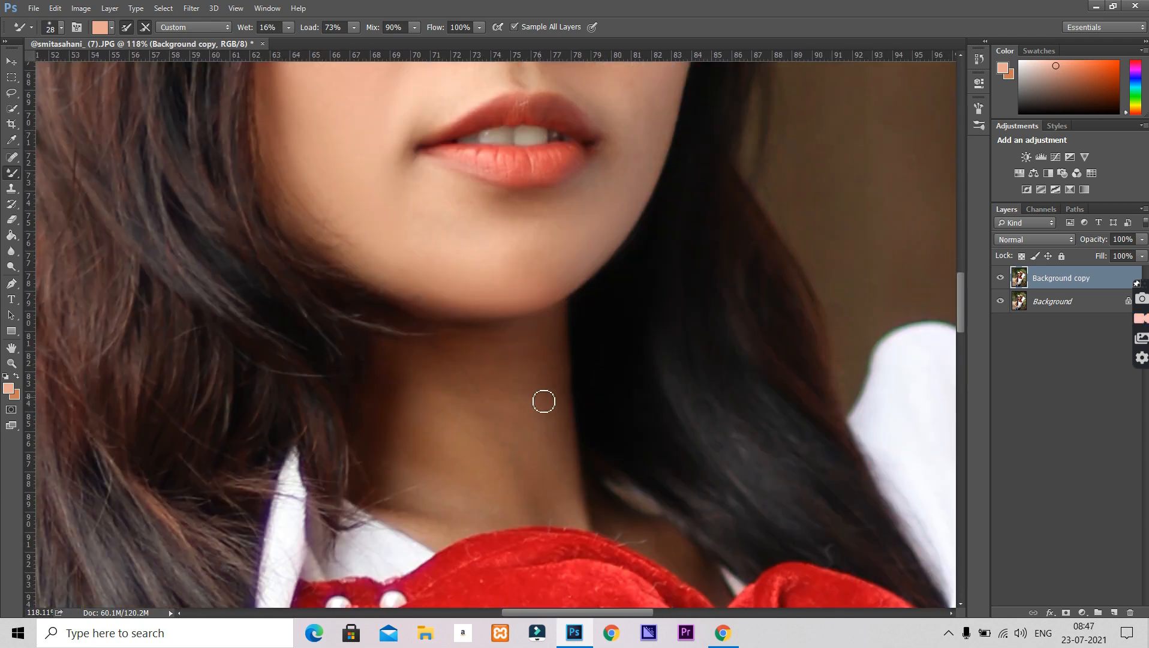
right_click(526, 375)
click(627, 397)
click(536, 333)
drag(532, 374, 498, 334)
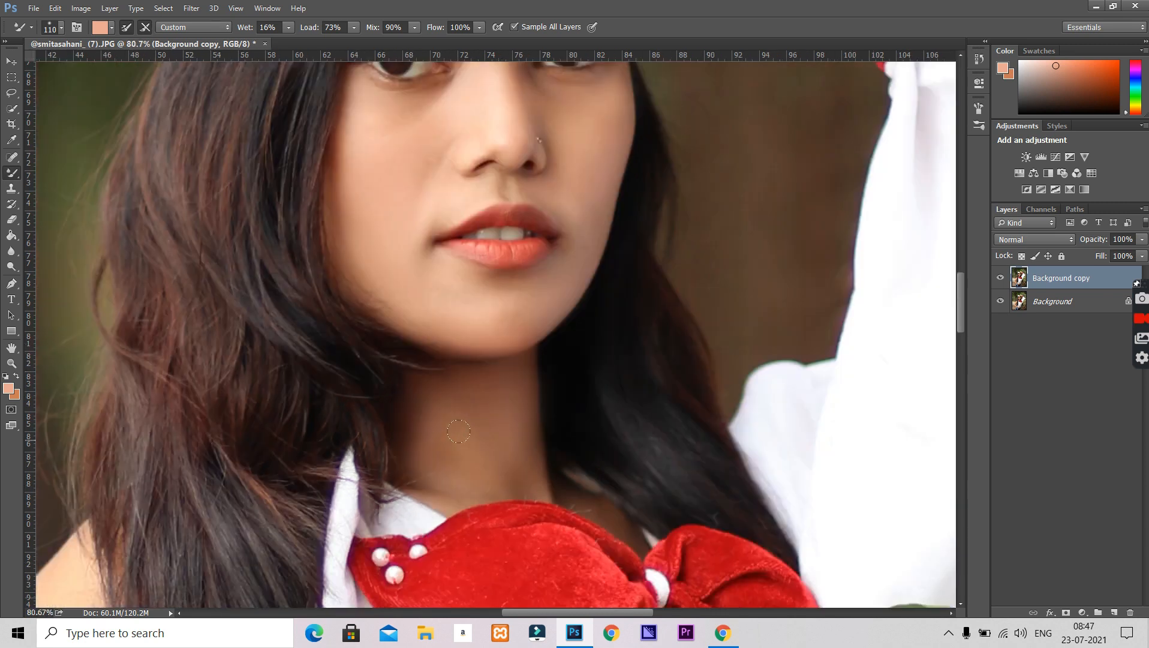
- Set the brush size to 256 and smooth the skin of the lowered arm from the shoulder to the elbow
scroll(471, 450, down, 4)
drag(961, 346, 952, 368)
drag(669, 612, 589, 613)
scroll(550, 465, down, 5)
drag(961, 351, 969, 407)
right_click(521, 263)
click(646, 288)
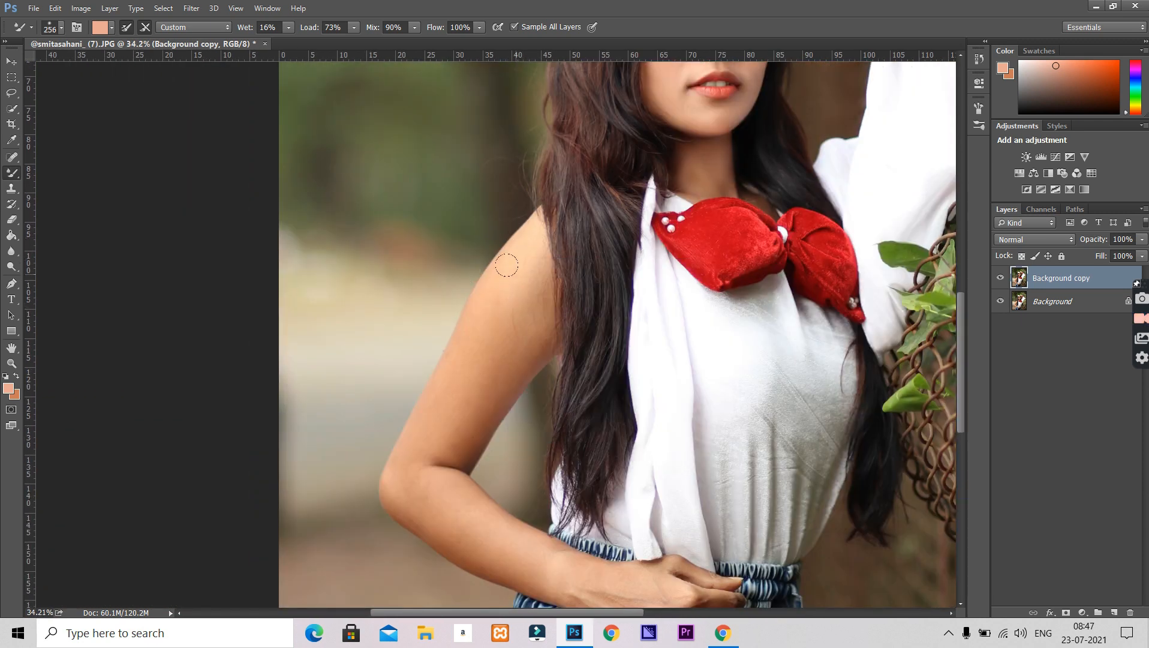
mouse_move(413, 440)
mouse_down()
mouse_move(411, 510)
mouse_move(401, 452)
mouse_up()
- Smooth the skin of the lowered forearm down to the hand with the Mixer Brush
scroll(477, 517, down, 5)
drag(963, 372, 963, 395)
scroll(588, 510, up, 7)
drag(510, 461, 558, 499)
mouse_move(612, 443)
mouse_down()
mouse_move(633, 473)
mouse_move(624, 525)
mouse_up()
- Set the opacity of the Background copy layer to 88%
scroll(681, 430, down, 1)
scroll(757, 246, up, 7)
drag(961, 408, 955, 295)
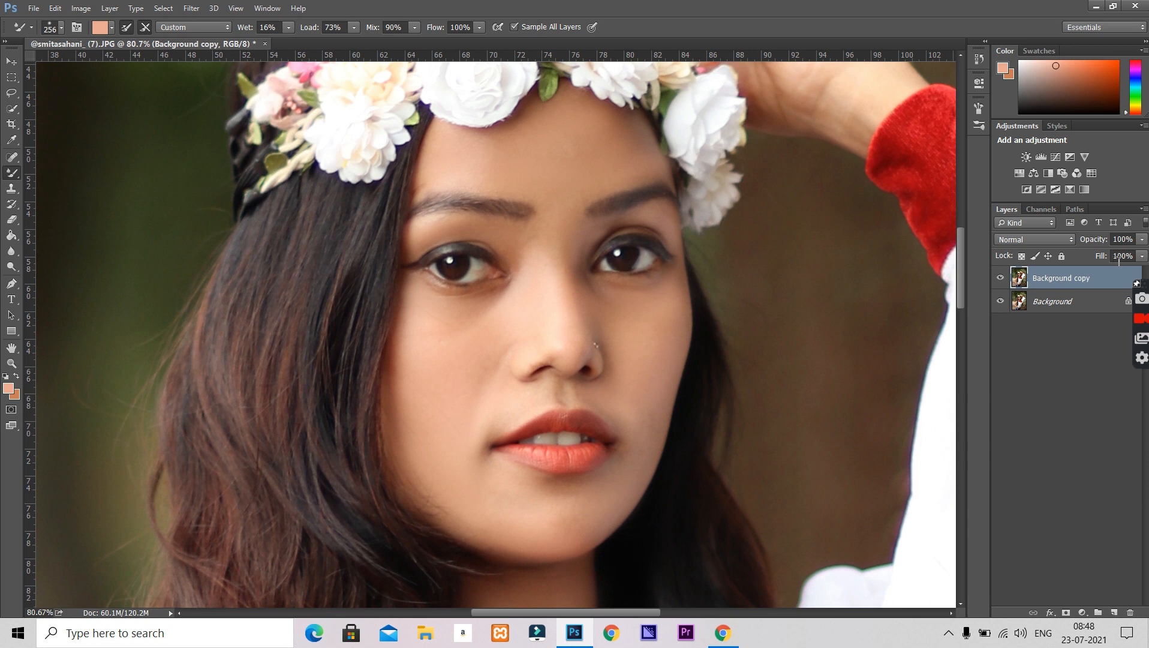
click(1142, 240)
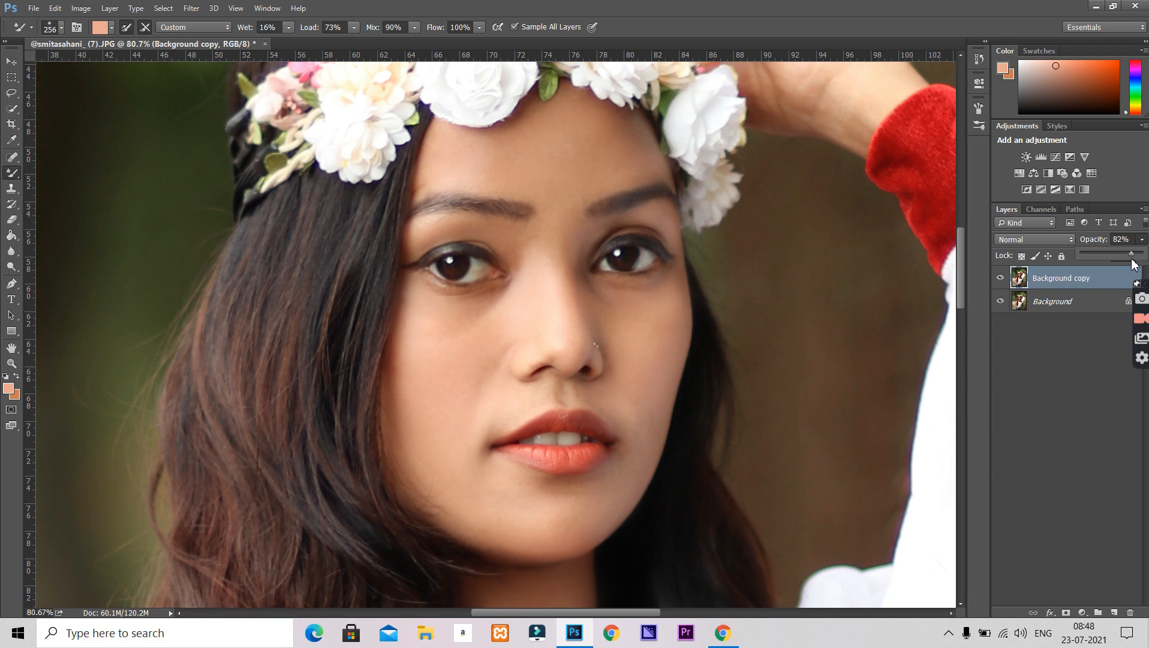
mouse_move(1106, 264)
mouse_down()
mouse_move(1097, 274)
mouse_move(1138, 277)
mouse_up()
click(1060, 448)
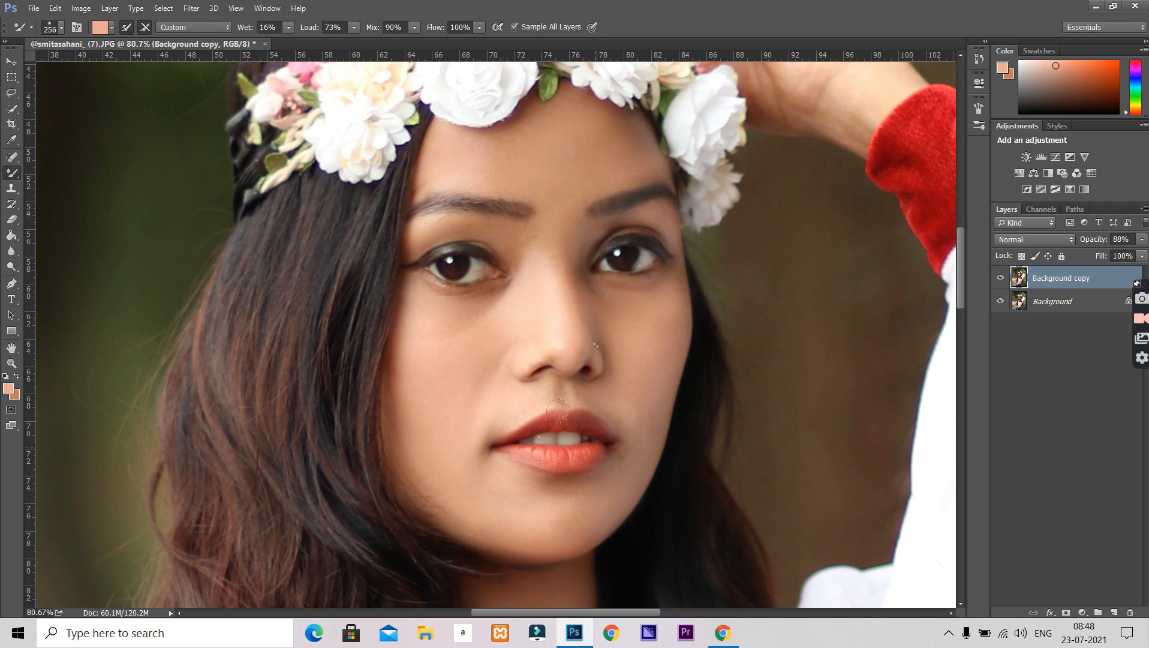
- Inspect the smoothed face and merge the Background copy and Background layers into one
scroll(463, 344, up, 5)
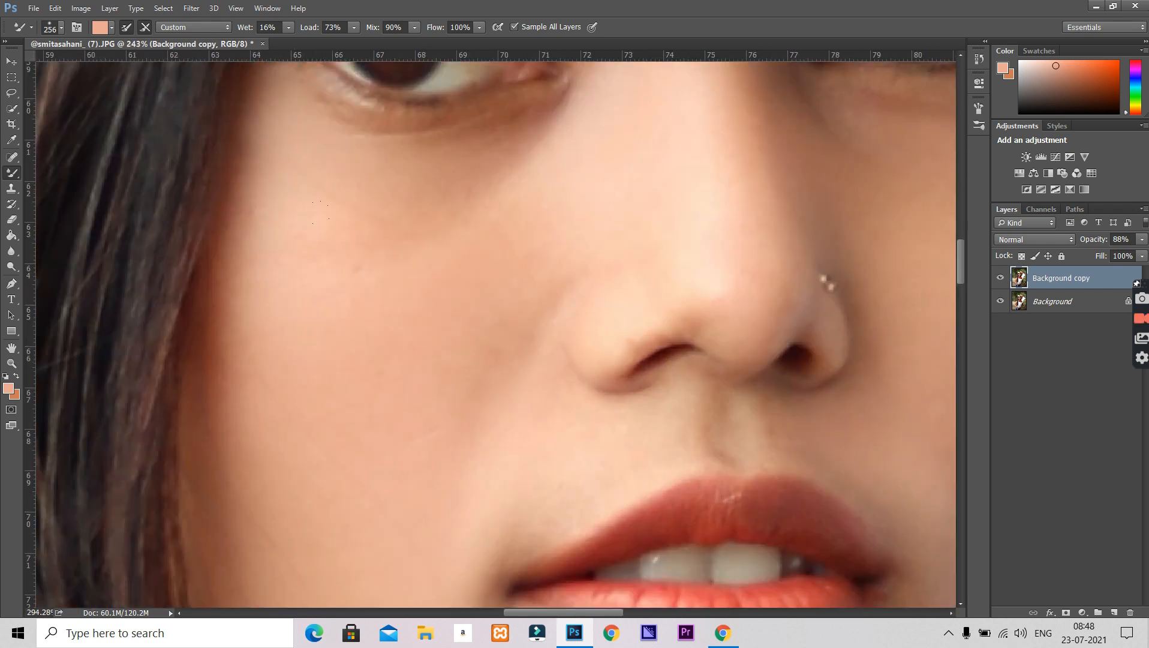
scroll(320, 212, down, 4)
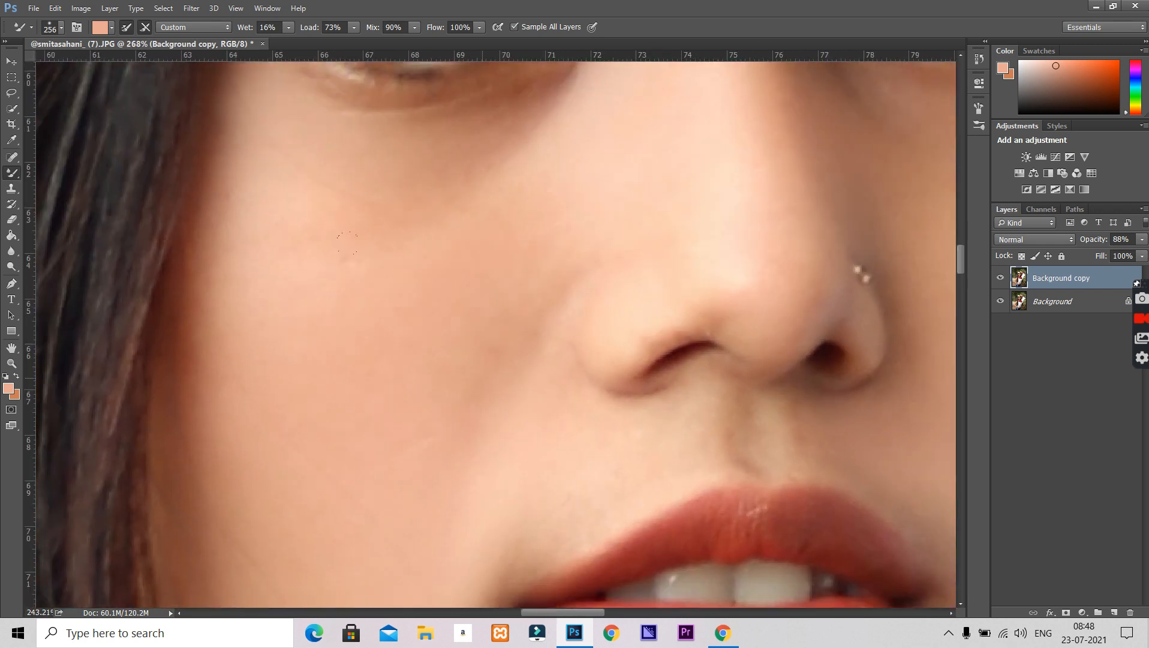
scroll(384, 280, down, 5)
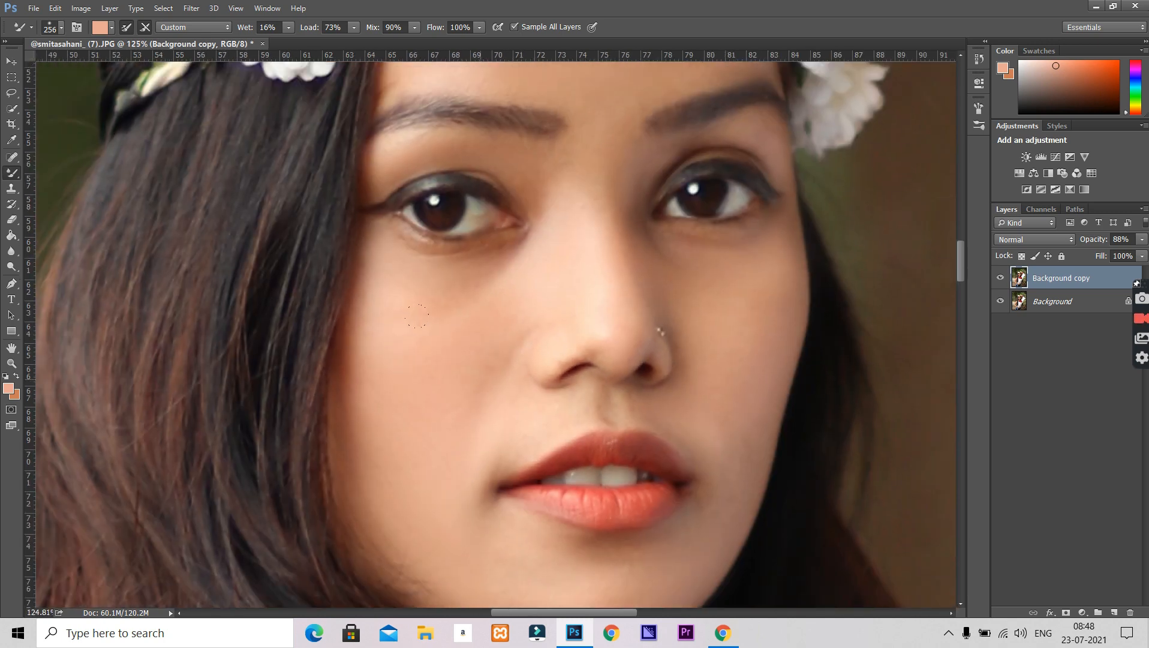
scroll(444, 344, down, 3)
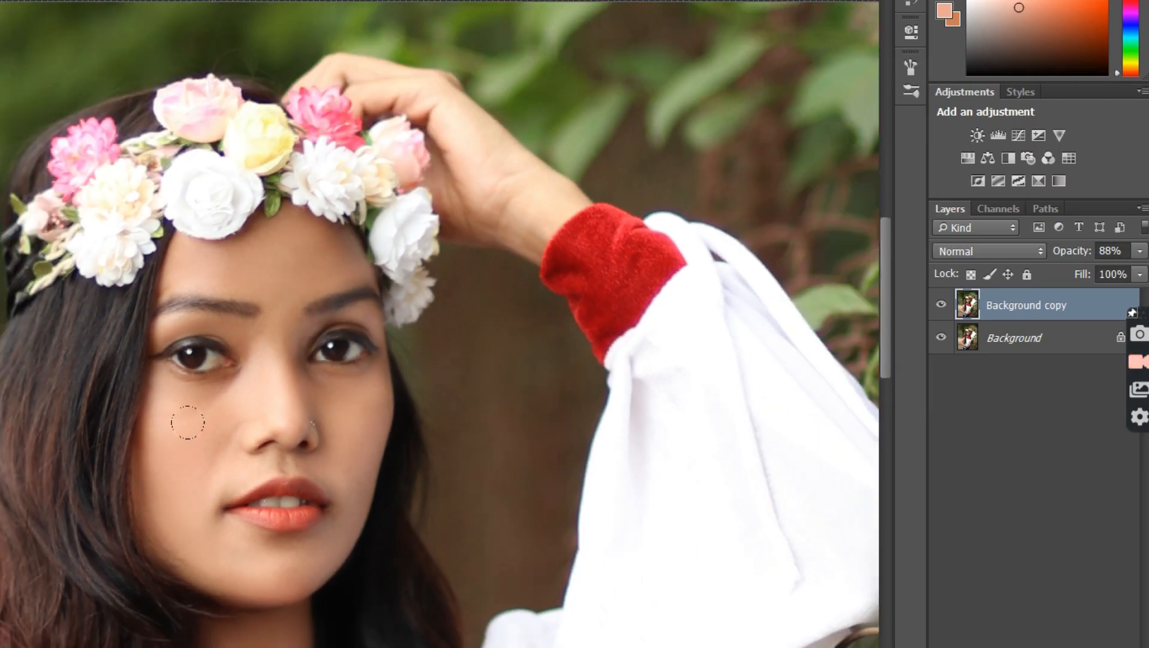
scroll(188, 422, down, 1)
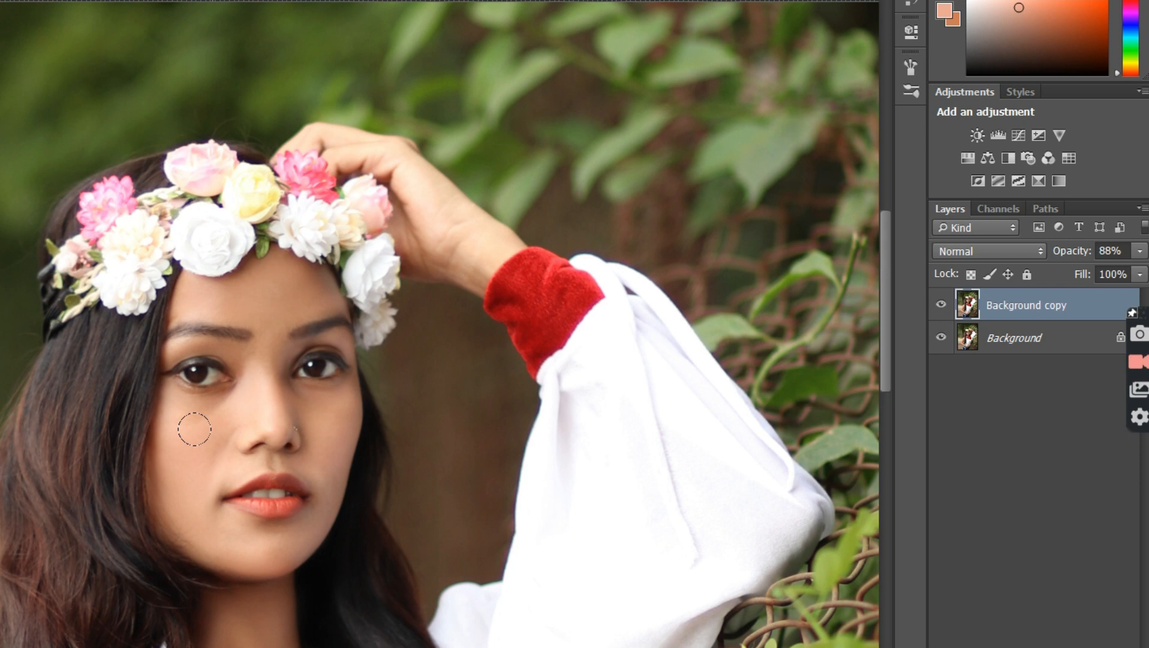
ctrl+click(1066, 340)
right_click(1066, 341)
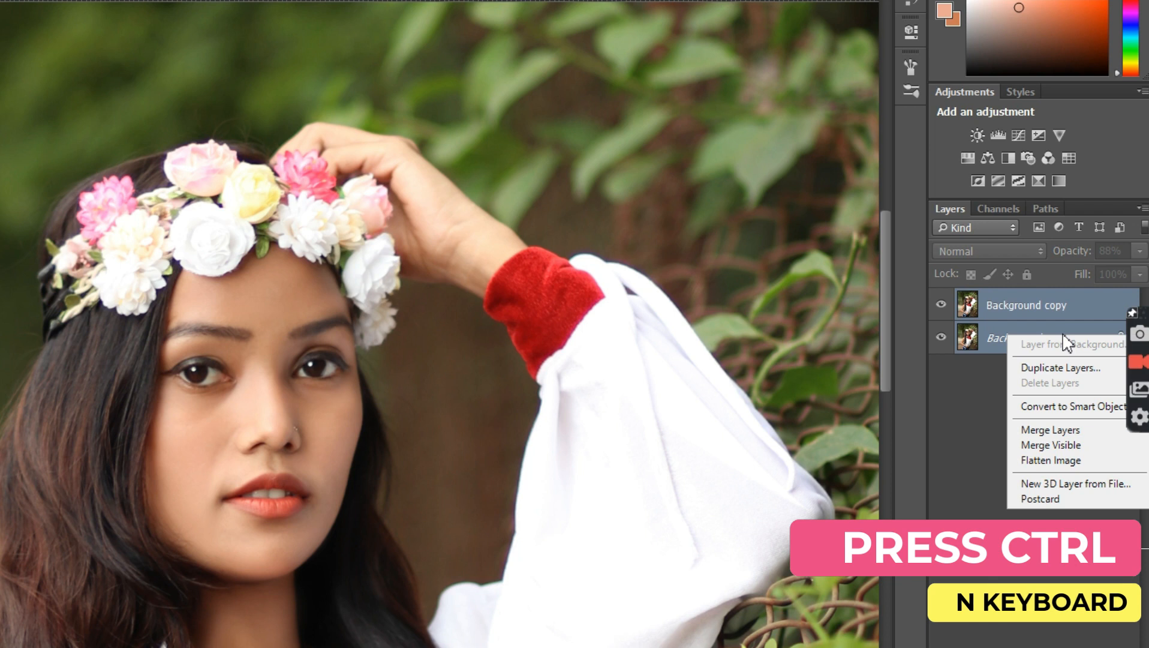
click(1087, 432)
- Apply a white balance of Temperature +11 and Tint -10 in the Camera Raw Filter and compare it with the original
click(272, 15)
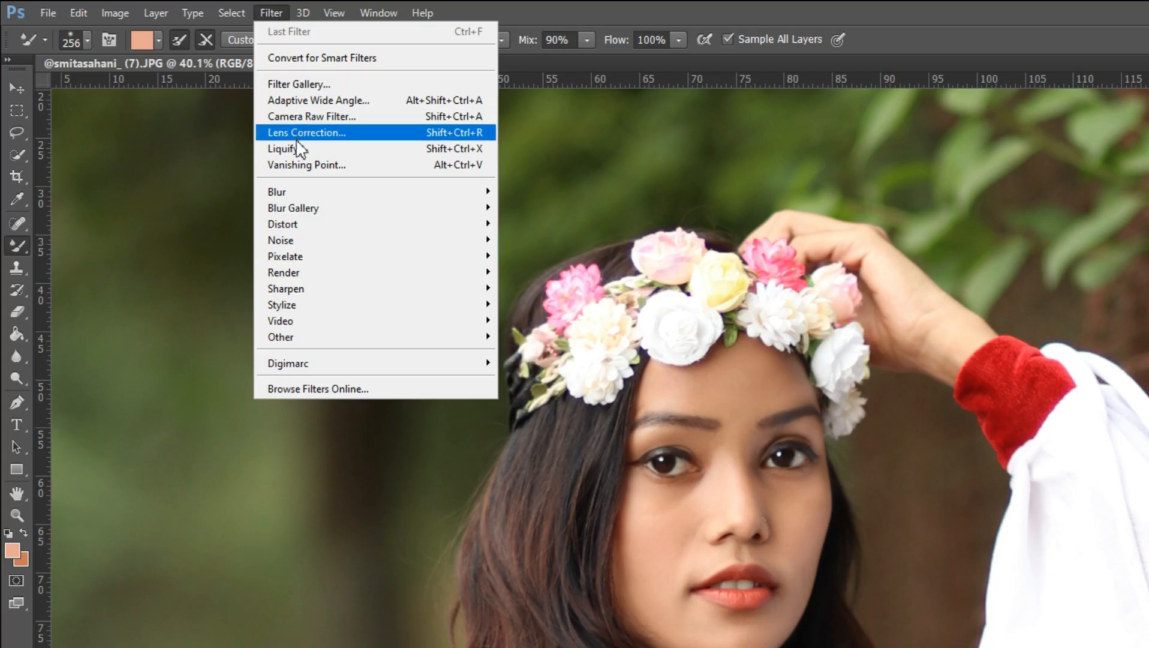
click(317, 117)
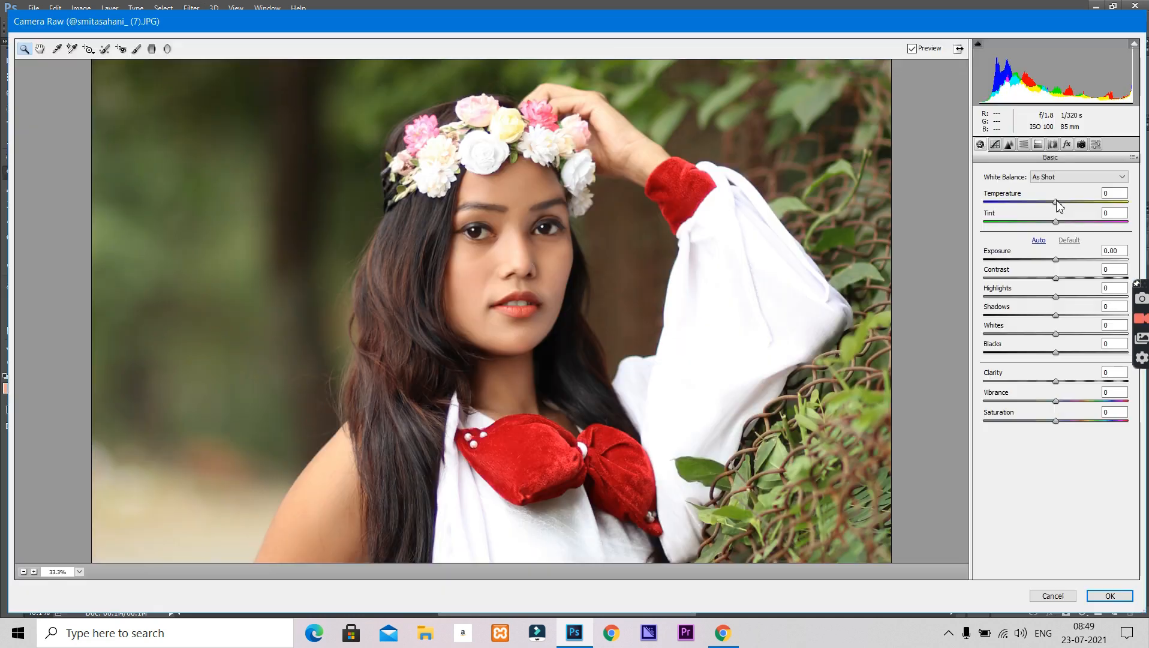
drag(1057, 203, 1065, 202)
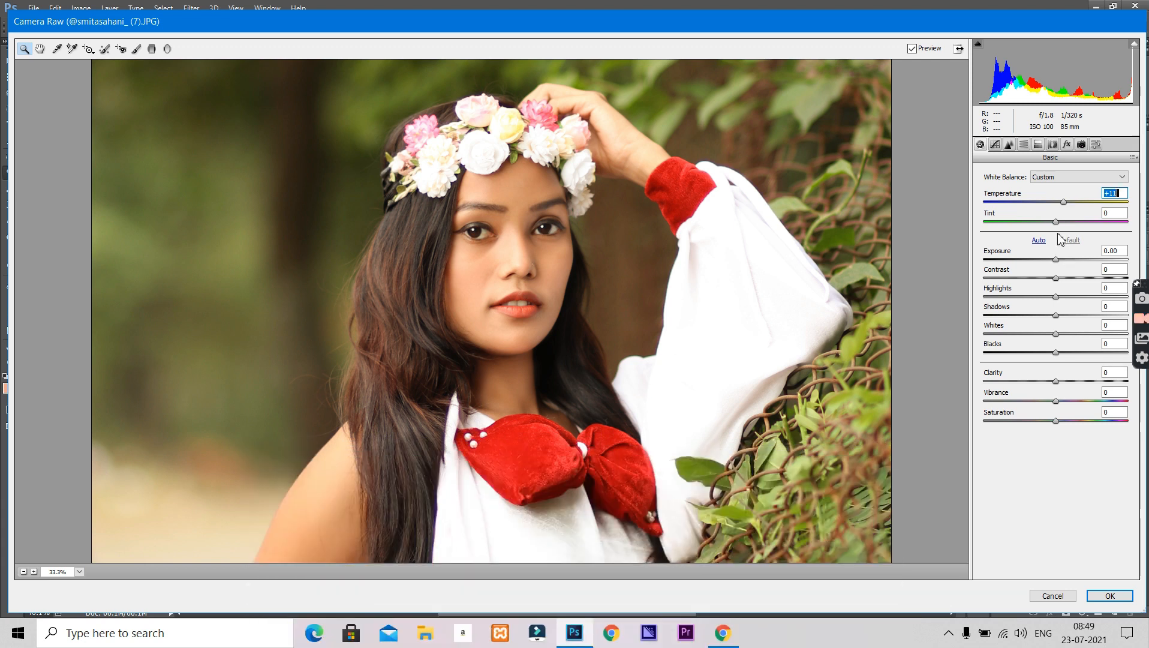
key(Tab)
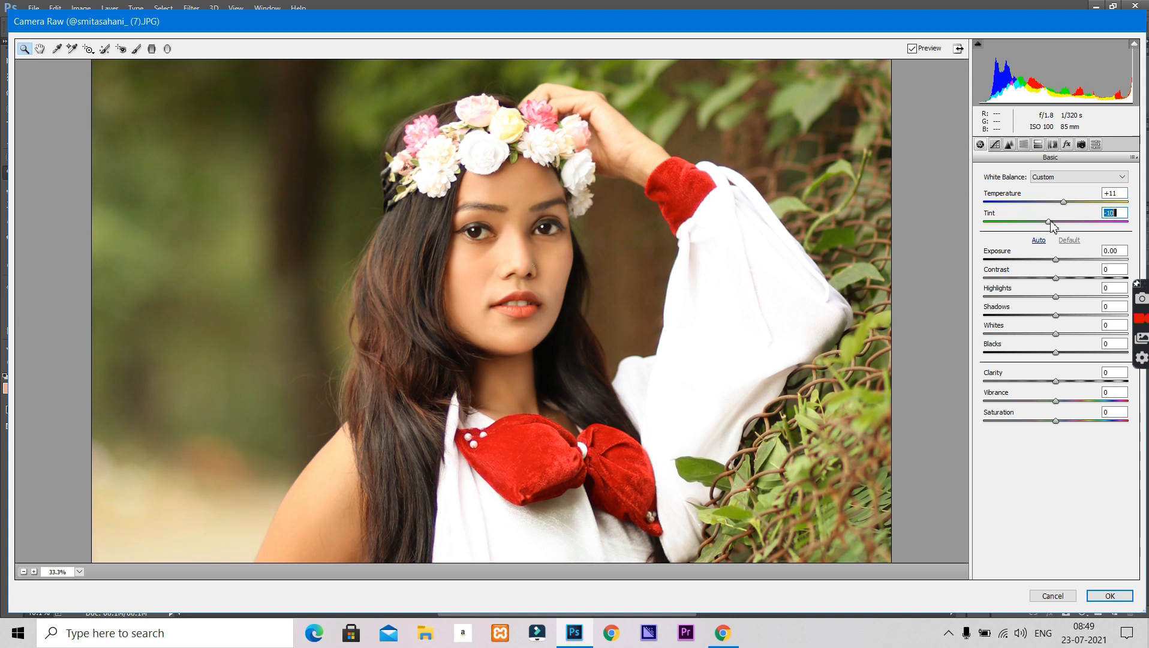
key(ctrl+0)
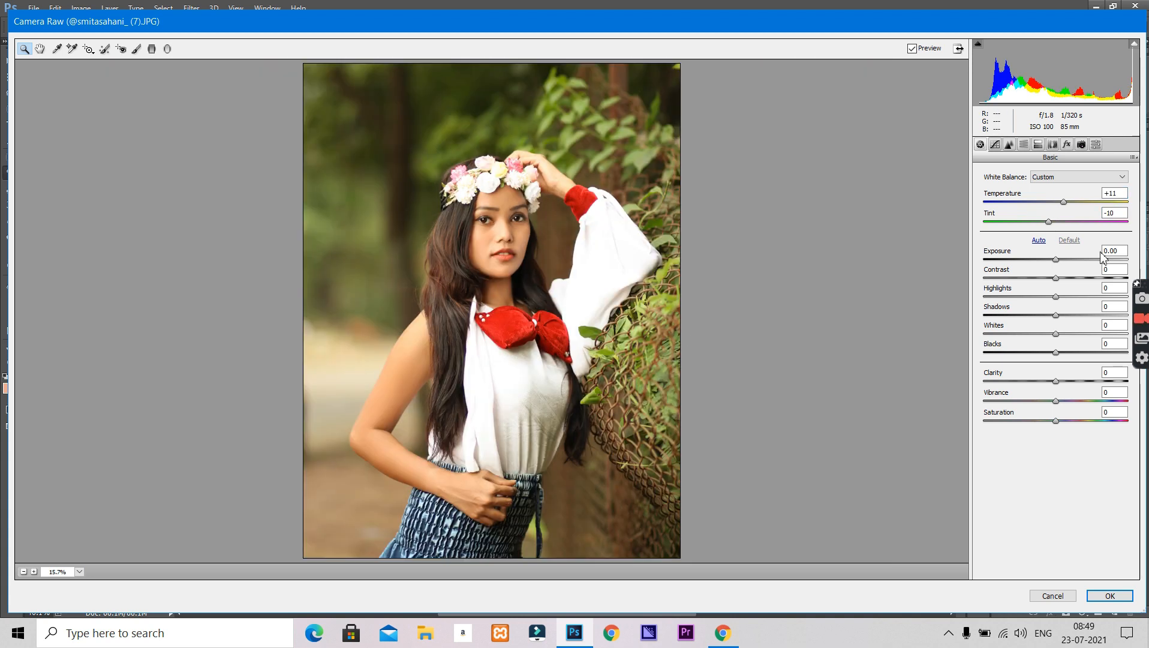
click(916, 51)
click(915, 51)
click(916, 51)
click(916, 51)
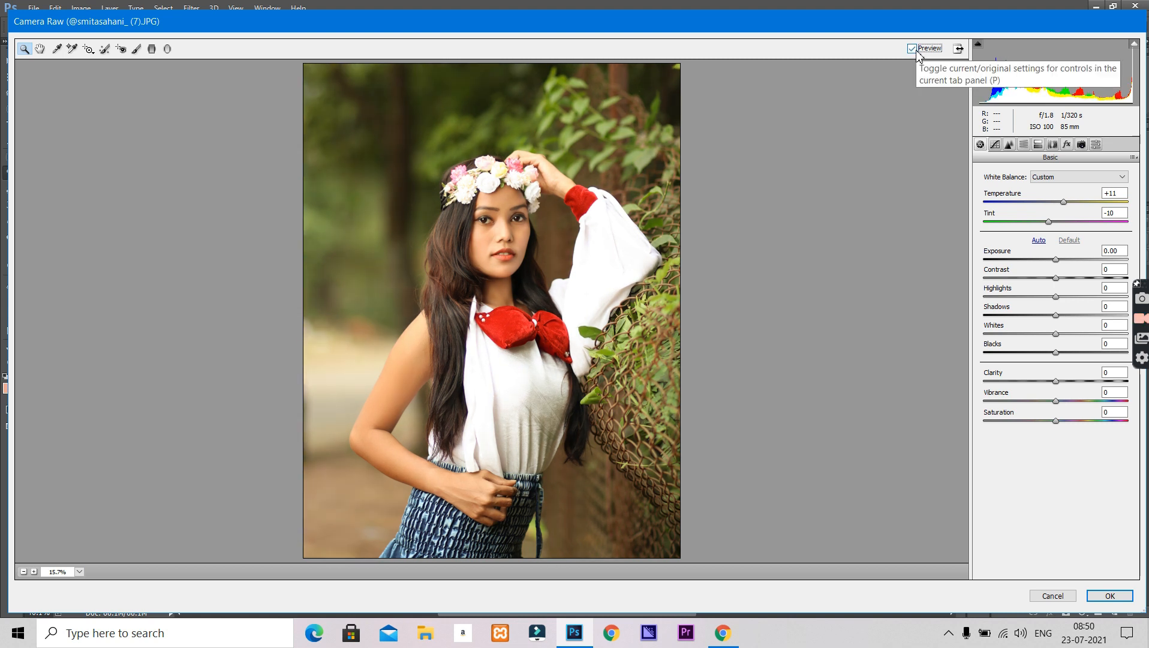
- Set Contrast to +8, Highlights to -3, Blacks to +13, Clarity to +14 and Saturation to +2 in the basic adjustments
key(ctrl+equal)
key(ctrl+equal)
drag(1055, 278, 1060, 278)
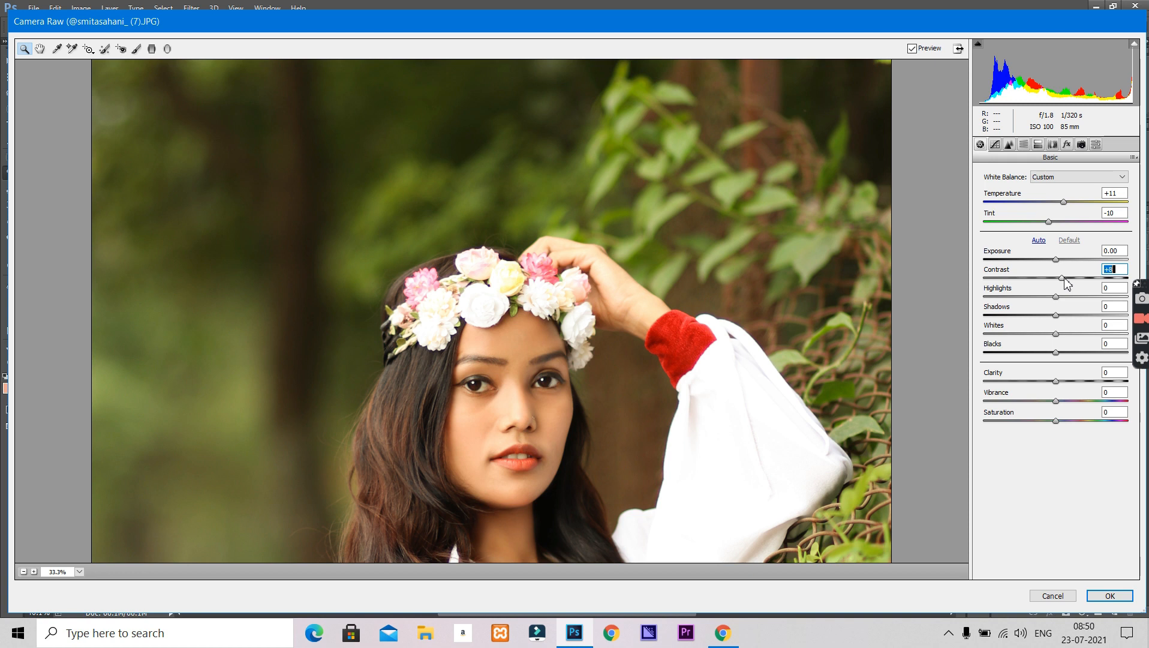
key(Up)
key(Up)
key(Up)
drag(1057, 296, 1065, 352)
drag(1055, 381, 1066, 378)
drag(1057, 420, 1060, 420)
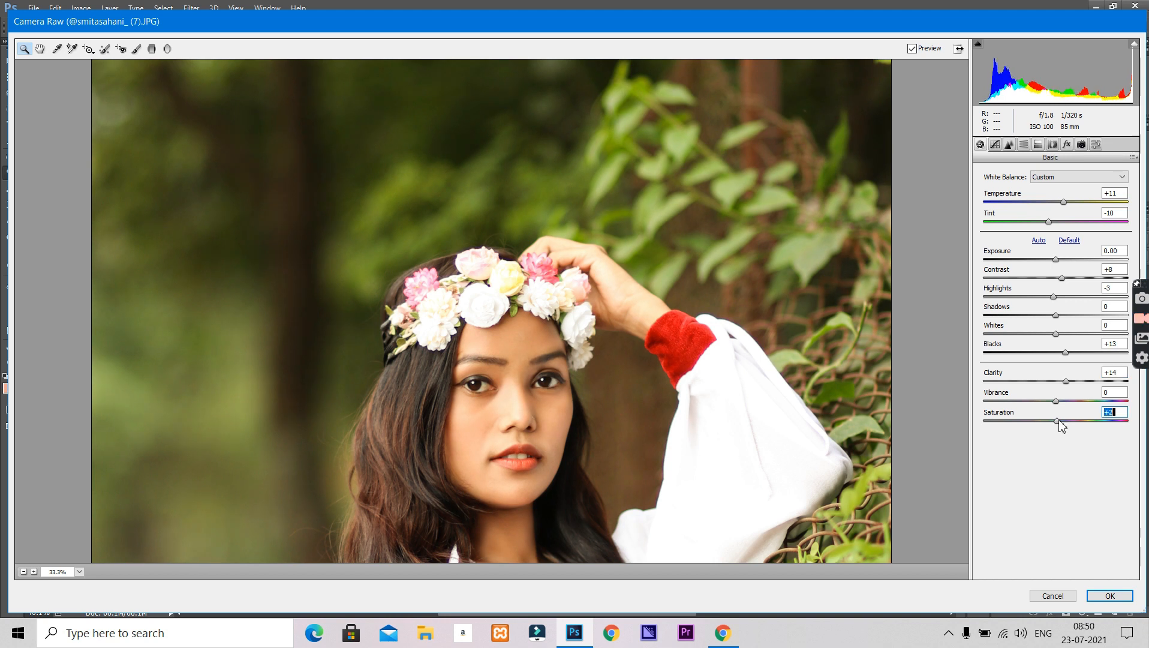
- Set the HSL saturation of Reds to +80, Yellows to +11, Greens to +86 and Aquas to +100
click(1009, 144)
drag(984, 192, 1079, 195)
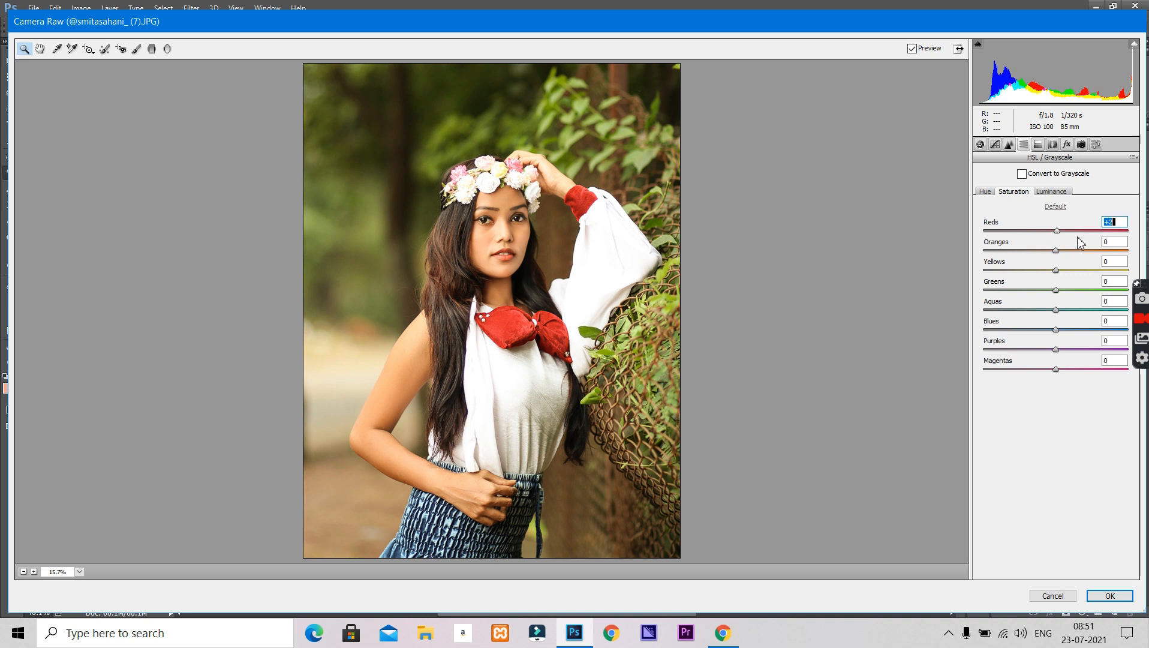
drag(1079, 240, 1129, 242)
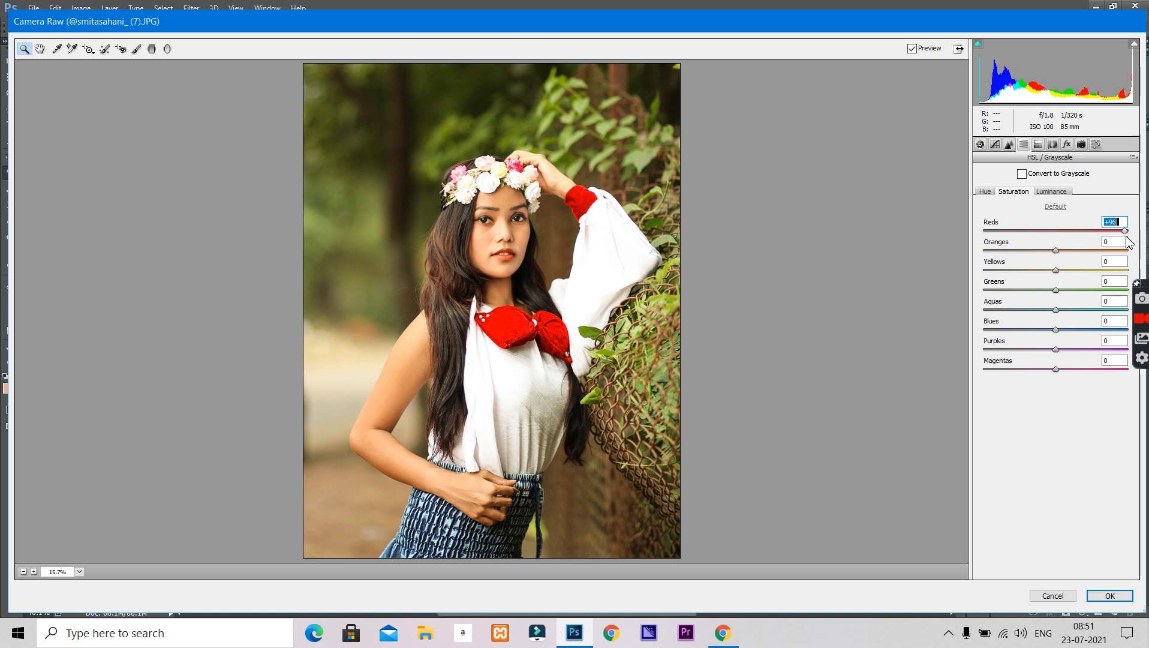
mouse_move(1055, 269)
mouse_down()
mouse_move(1042, 271)
mouse_move(1062, 275)
mouse_up()
key(ctrl+plus)
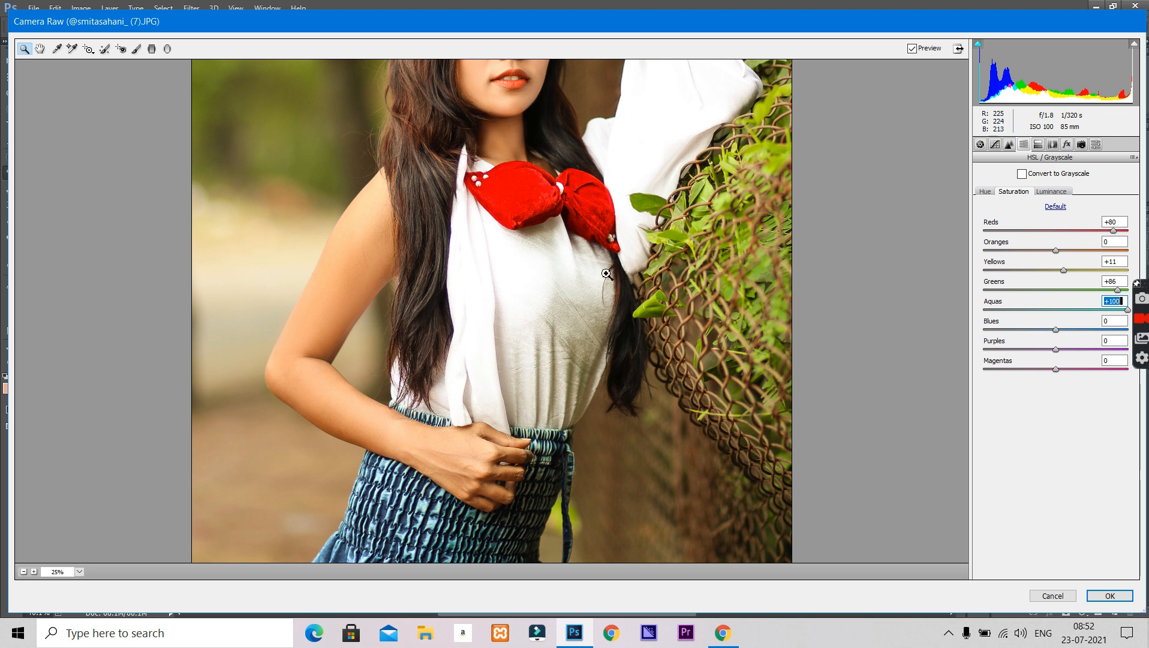
- Try different HSL hue shifts for the Reds, from +63 down to -45
scroll(621, 280, up, 3)
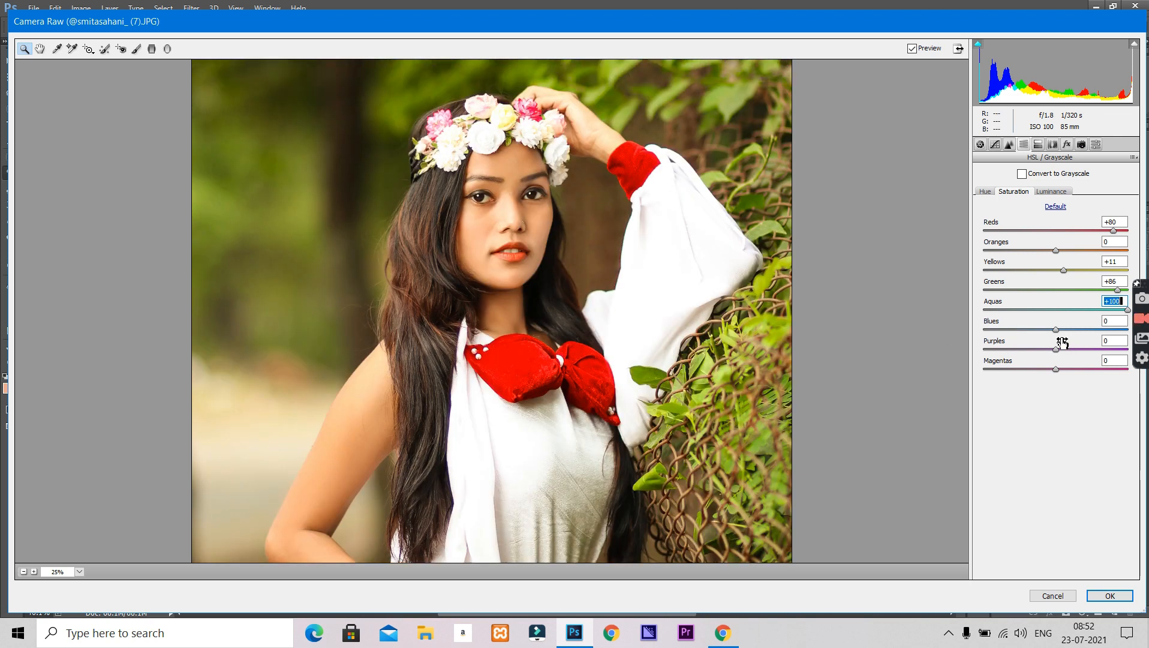
scroll(1059, 335, down, 3)
drag(1055, 331, 1089, 331)
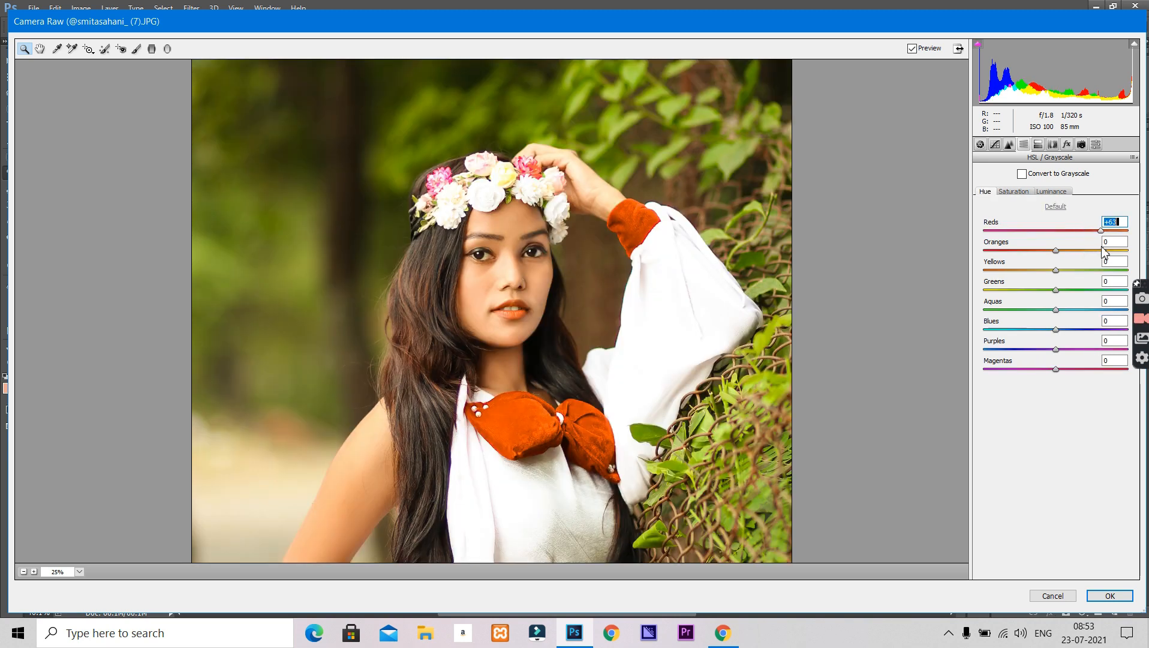
drag(1104, 252, 1027, 263)
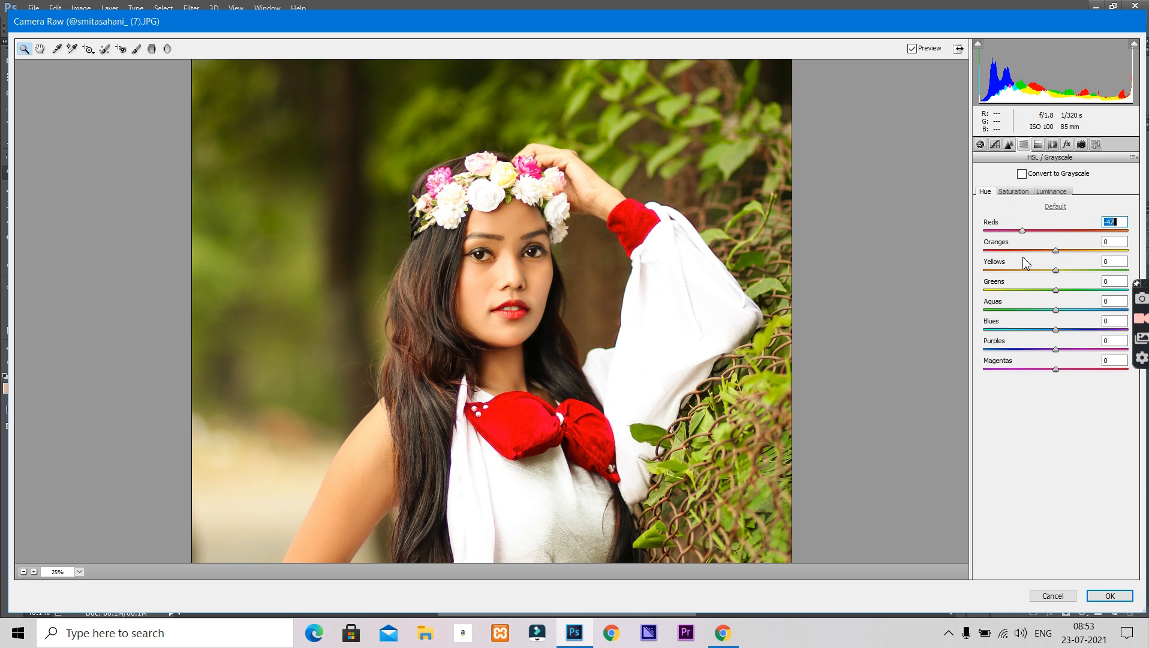
drag(1025, 263, 1015, 262)
text(-45)
- Check the lips up close, then set the HSL hue of Reds to -28 and Yellows to -14
click(508, 317)
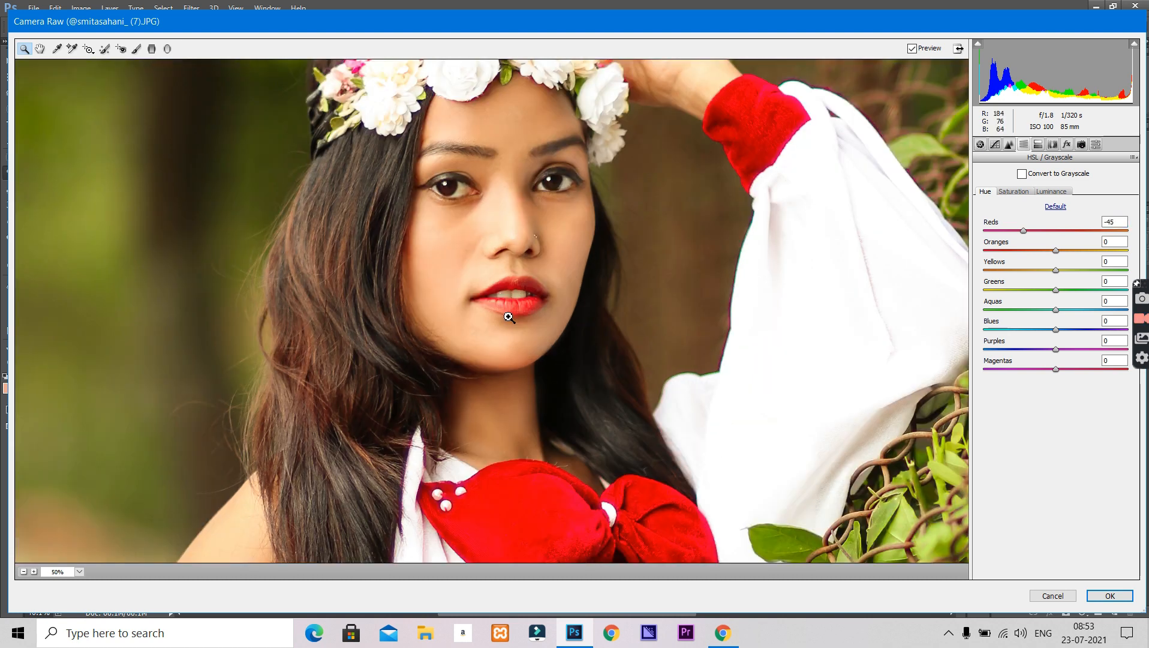
right_click(509, 316)
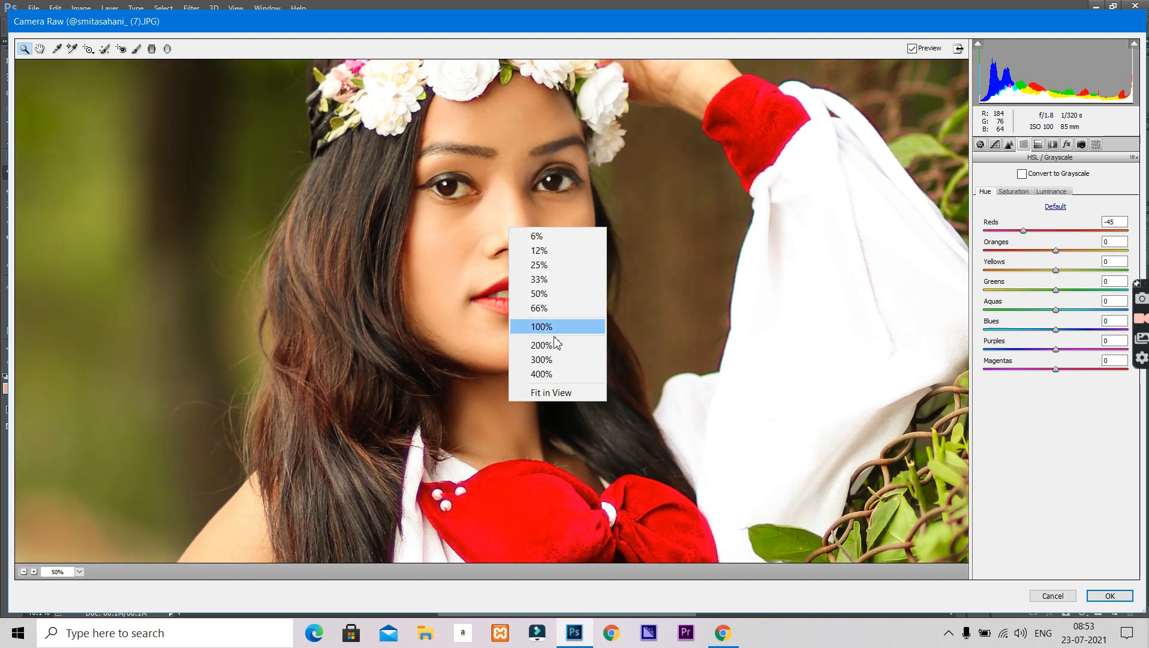
click(560, 394)
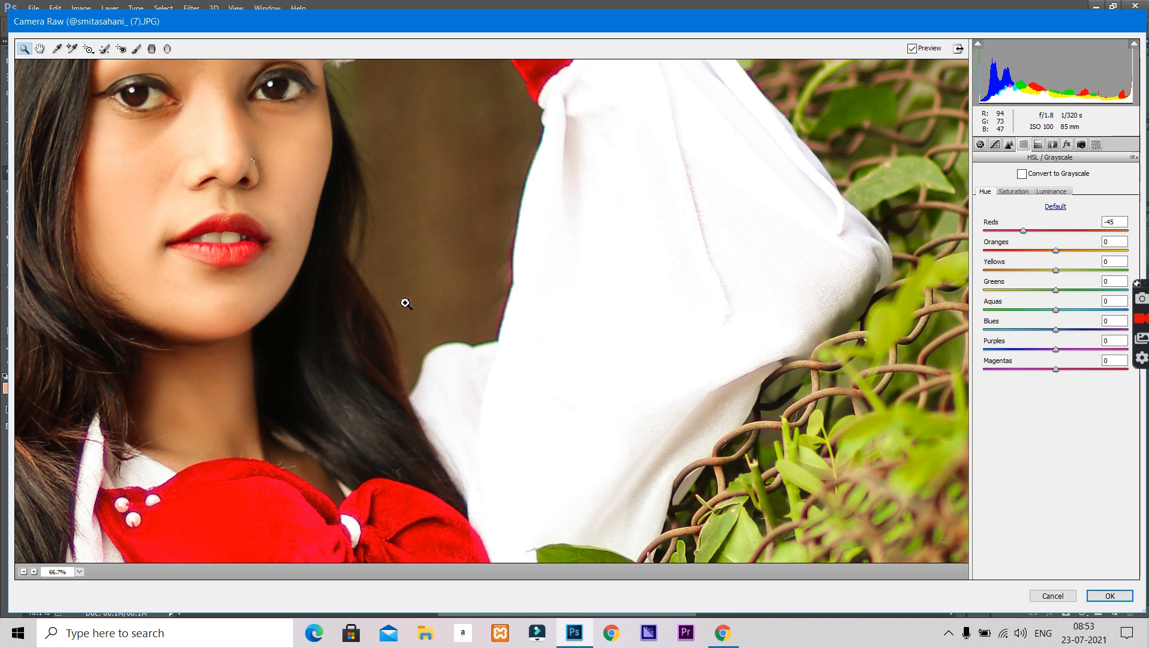
right_click(405, 303)
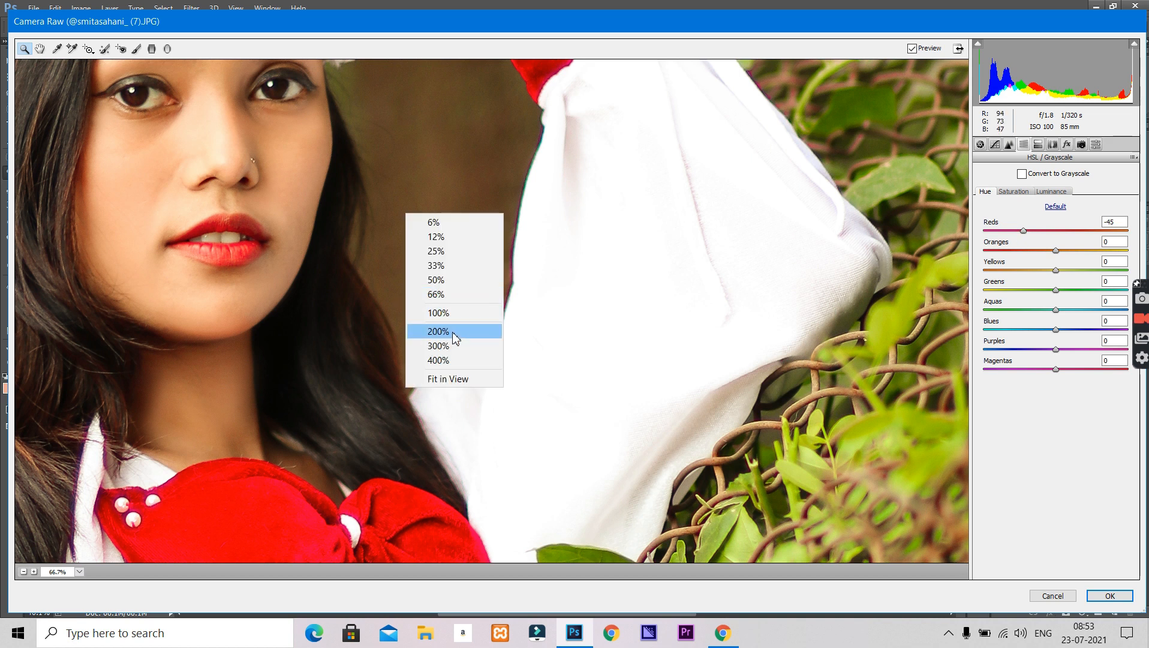
click(432, 379)
click(1050, 270)
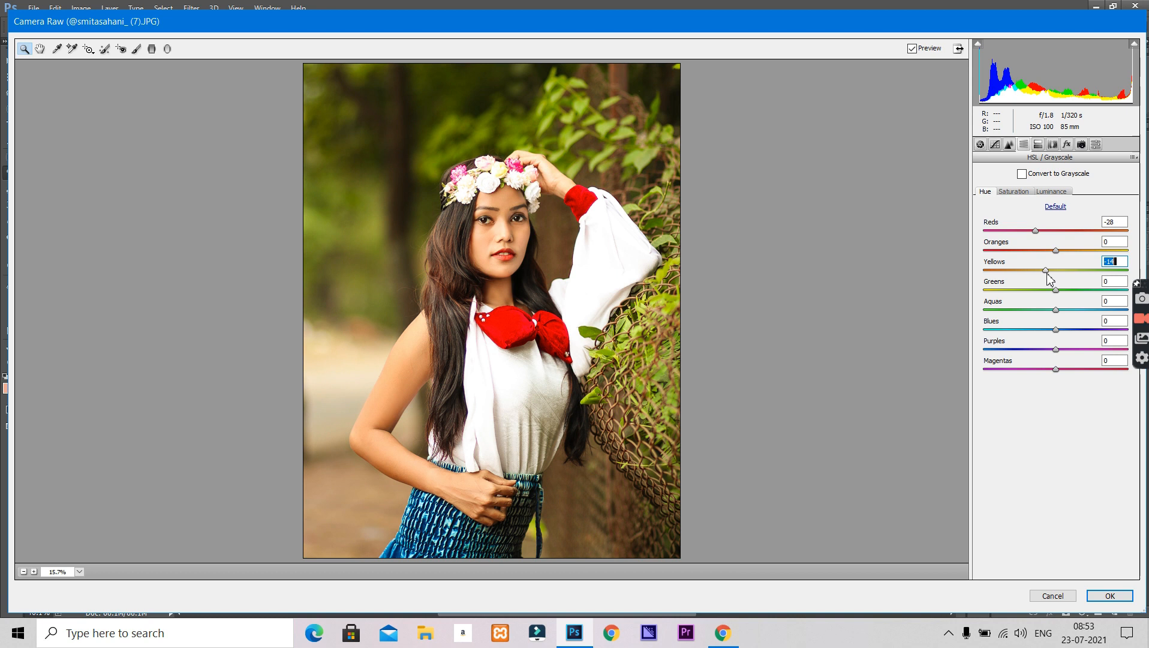
click(501, 240)
scroll(502, 239, down, 2)
- Try the Greens hue at +100 on the foliage, then shift it to about -43
drag(1056, 290, 1141, 293)
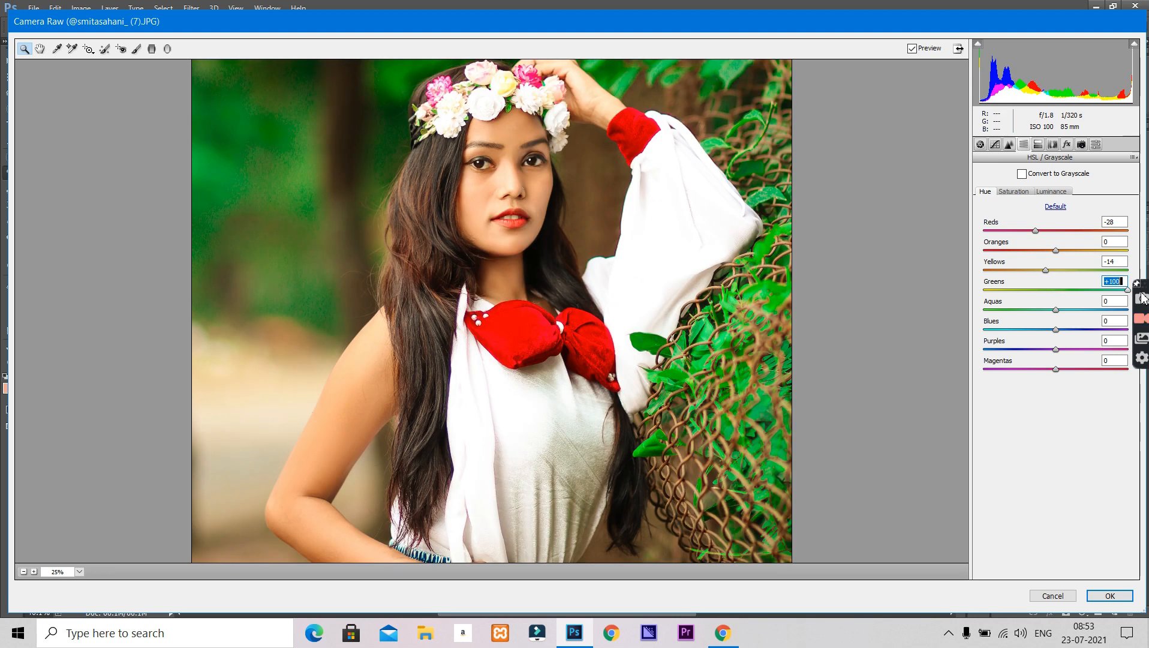
right_click(644, 231)
click(701, 397)
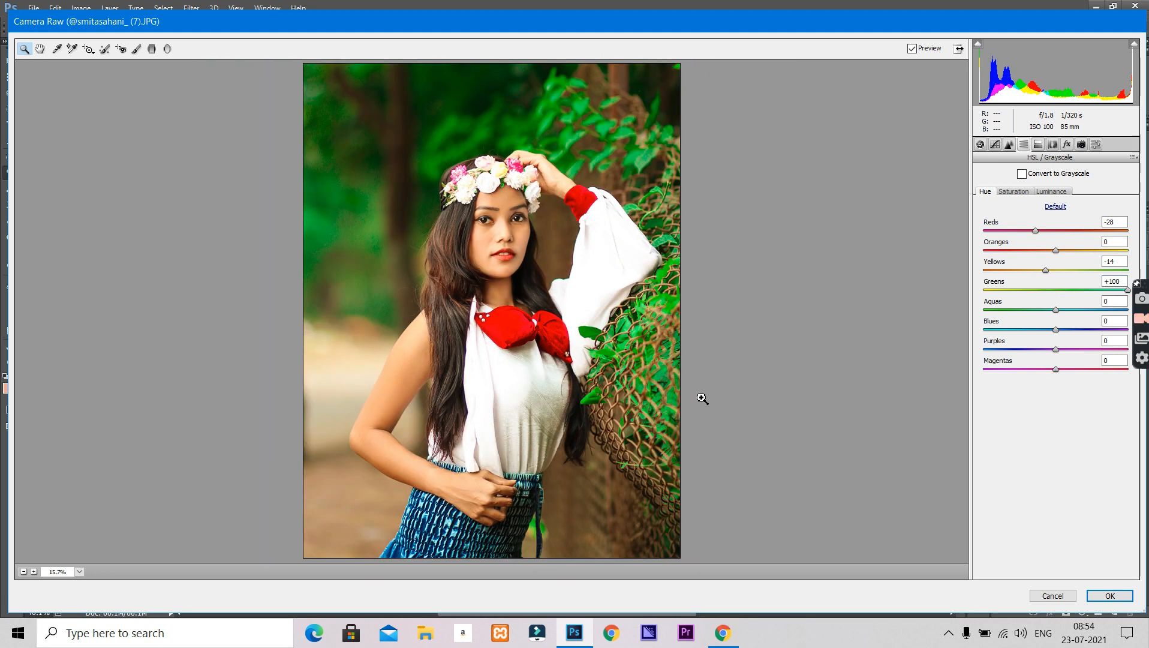
drag(1120, 298, 1033, 304)
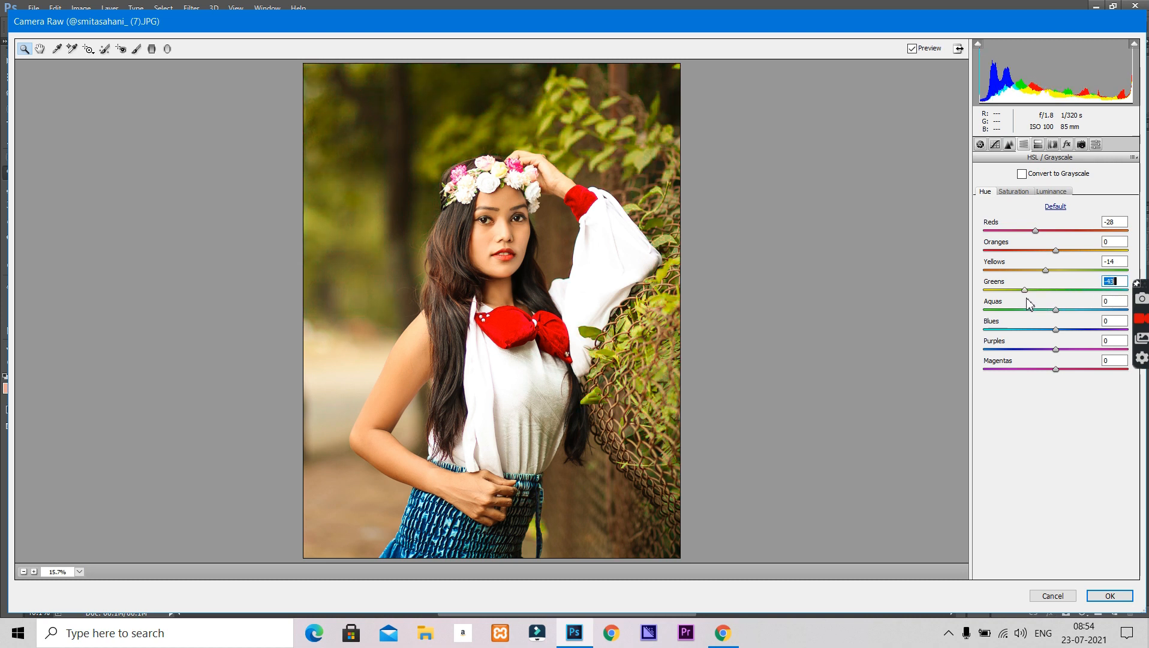
- Preview the saved presets on the portrait, including Black and White Preset, Matte Green Preset and Professional reach tone
click(1067, 145)
click(1081, 144)
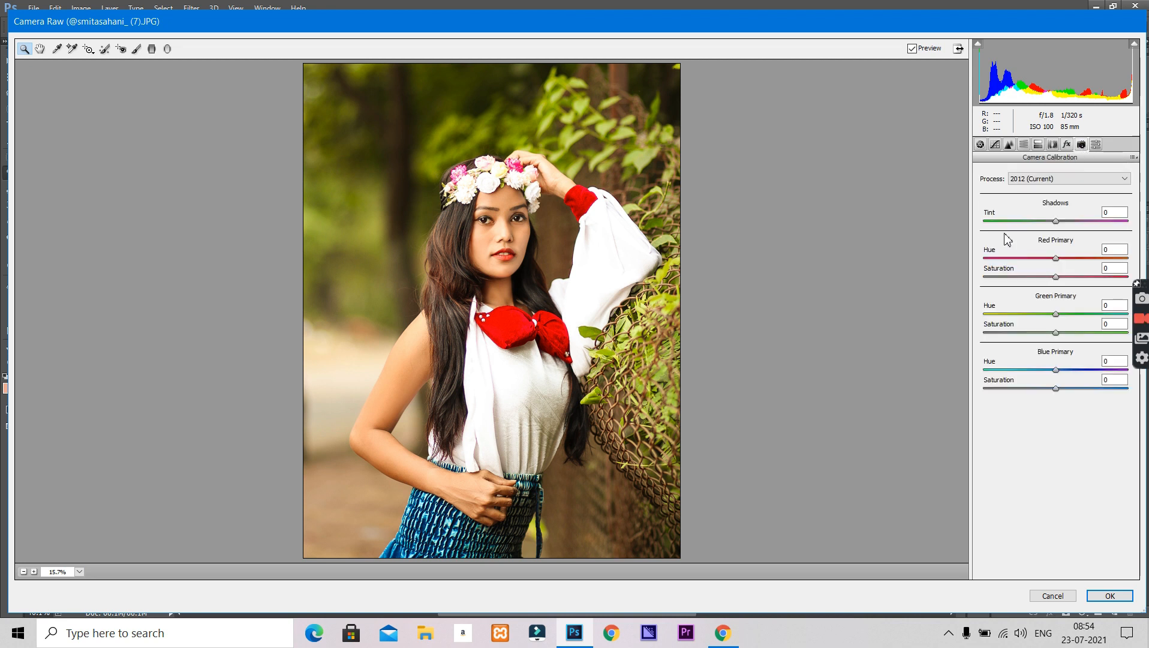
click(1096, 144)
click(1036, 177)
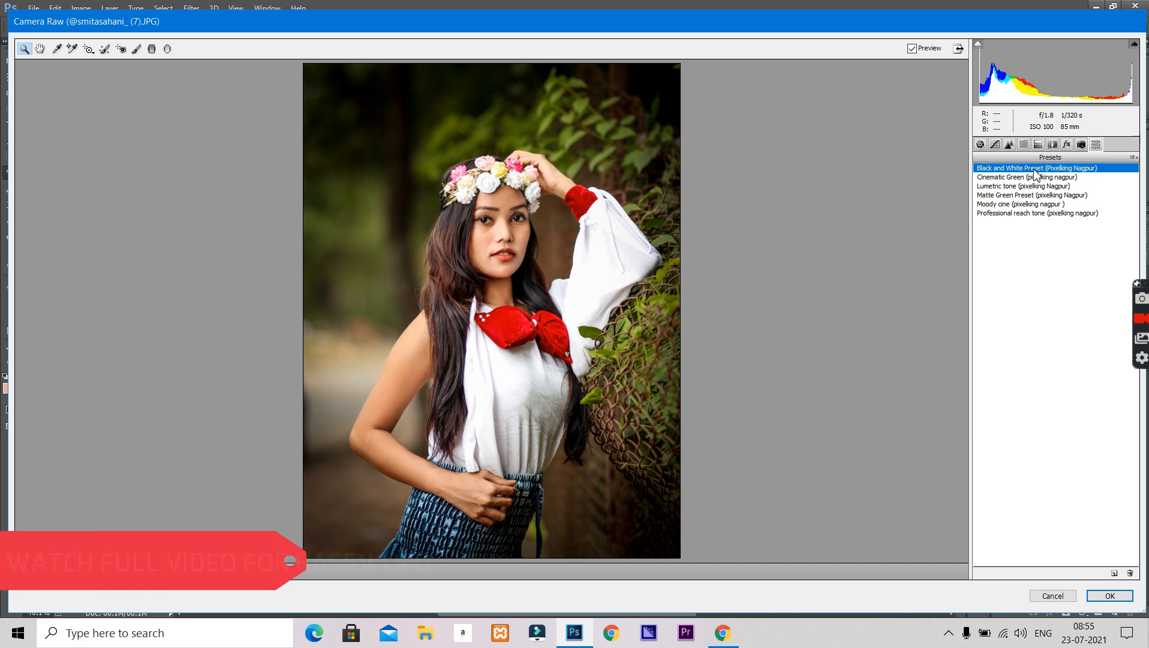
click(1041, 187)
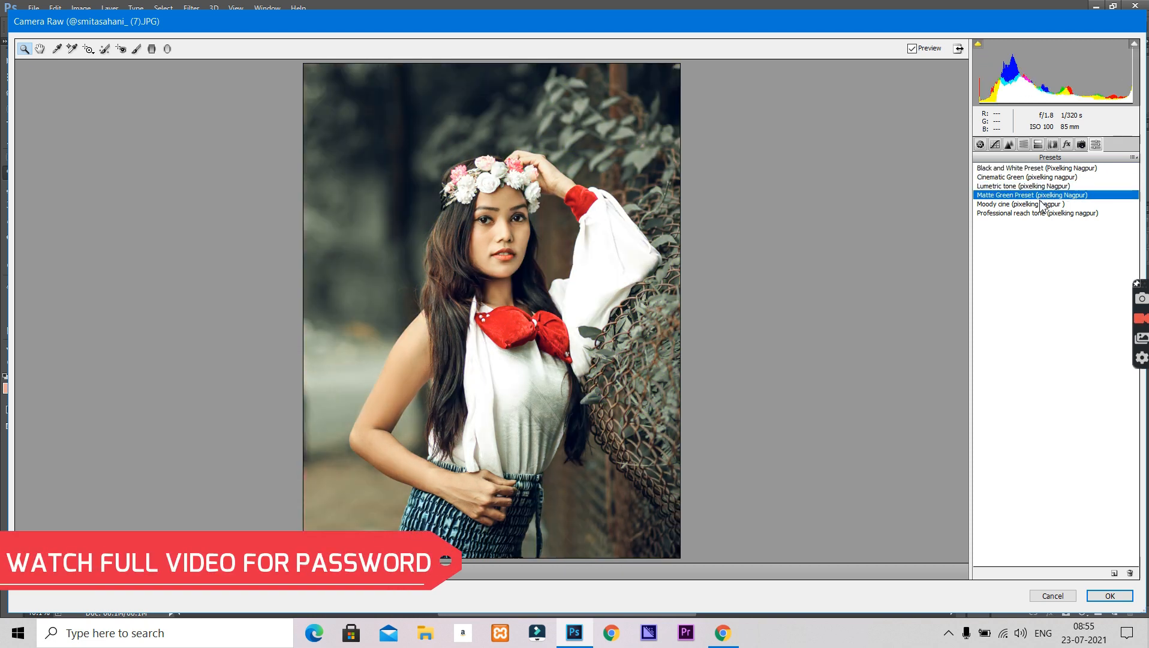
click(1042, 206)
click(1043, 212)
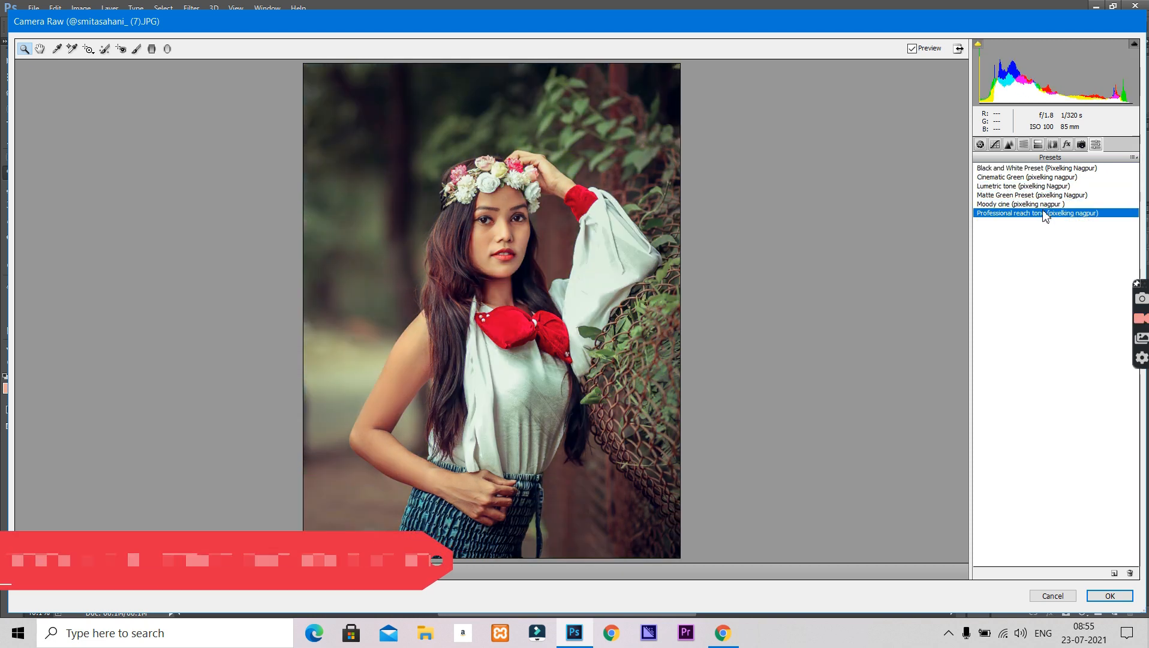
- Apply the Camera Raw adjustments to the portrait and duplicate the Background layer
click(1109, 597)
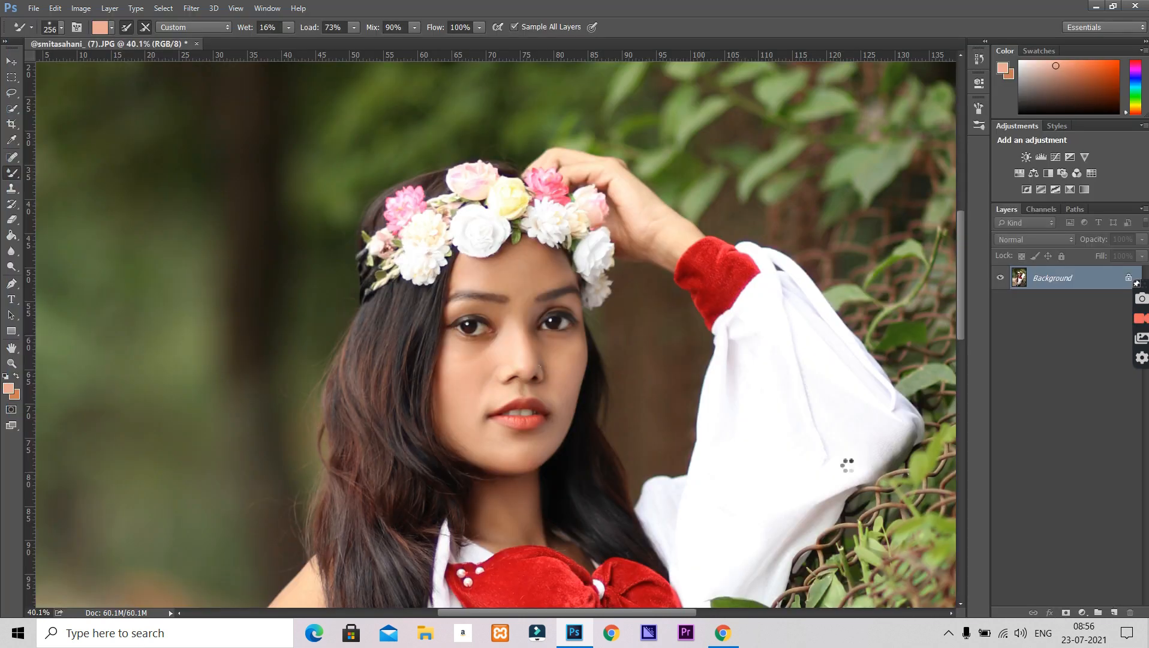
right_click(573, 333)
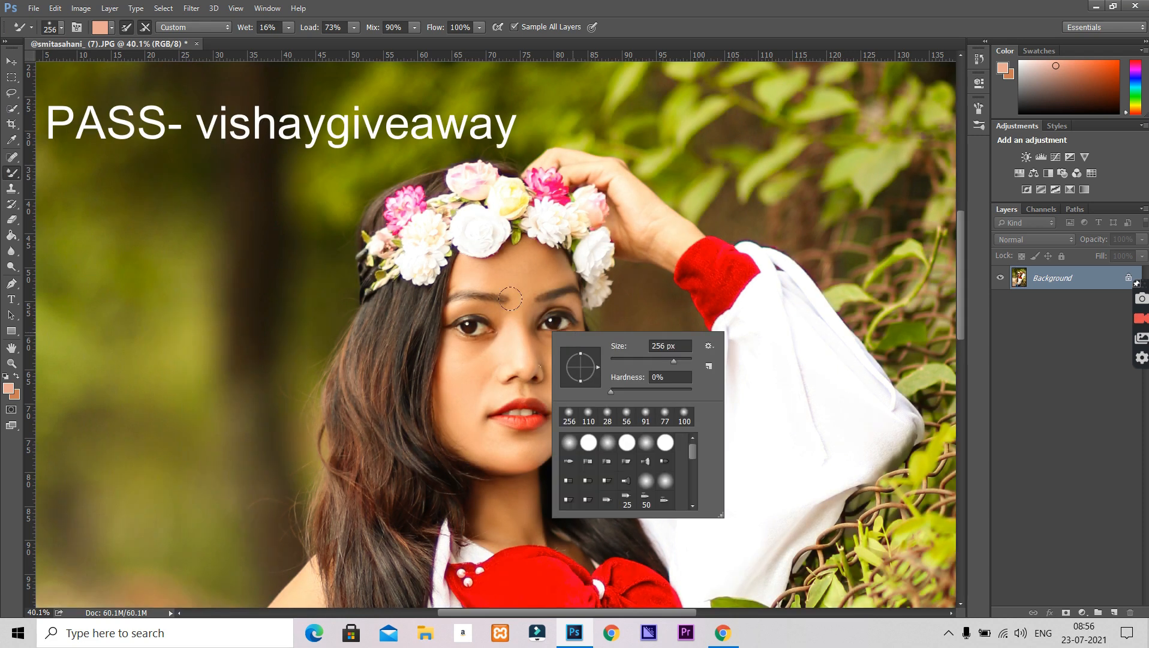
scroll(497, 296, down, 6)
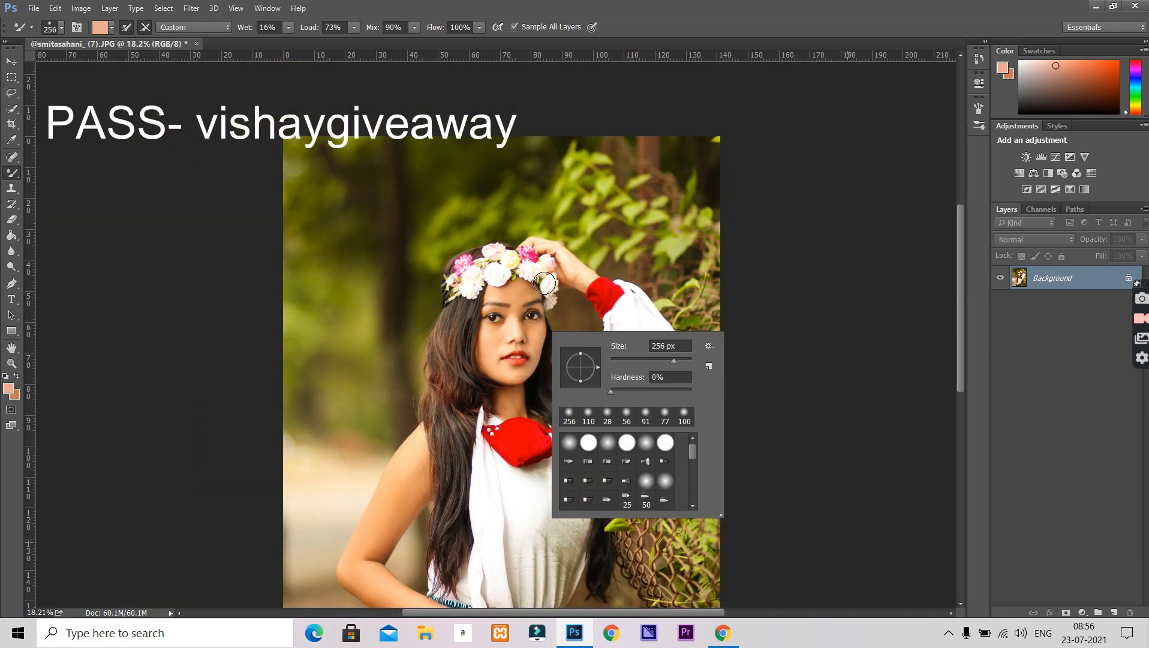
scroll(593, 267, down, 2)
scroll(592, 267, up, 1)
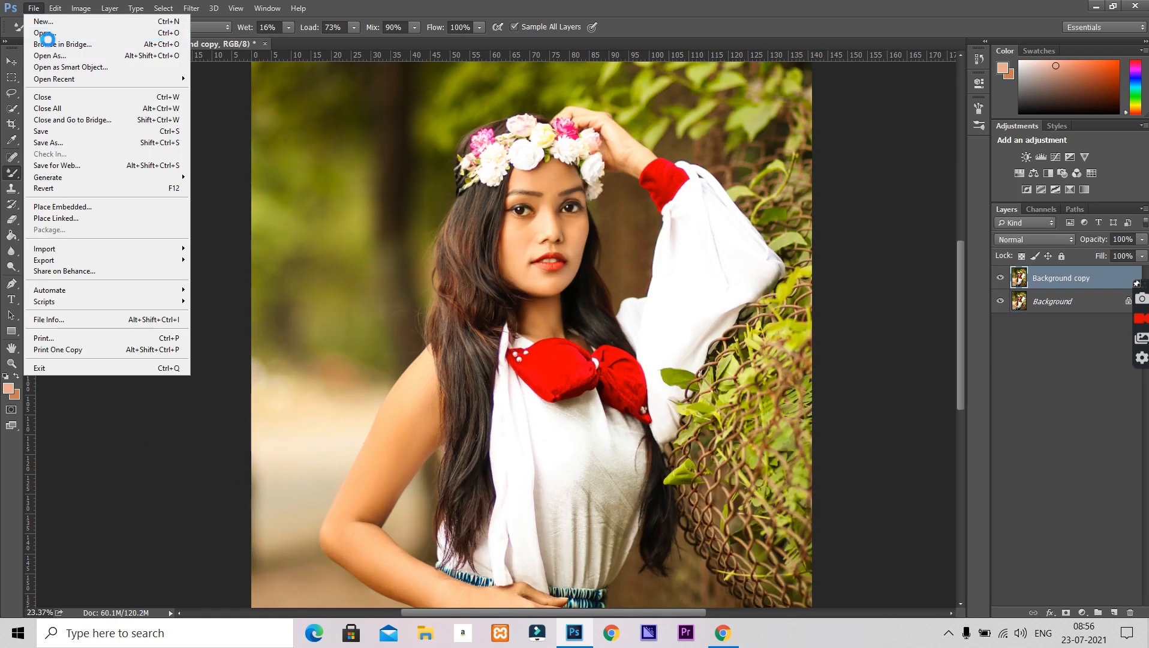
- Open download.jpg, crop off its white strip and copy the entire glow image
click(48, 38)
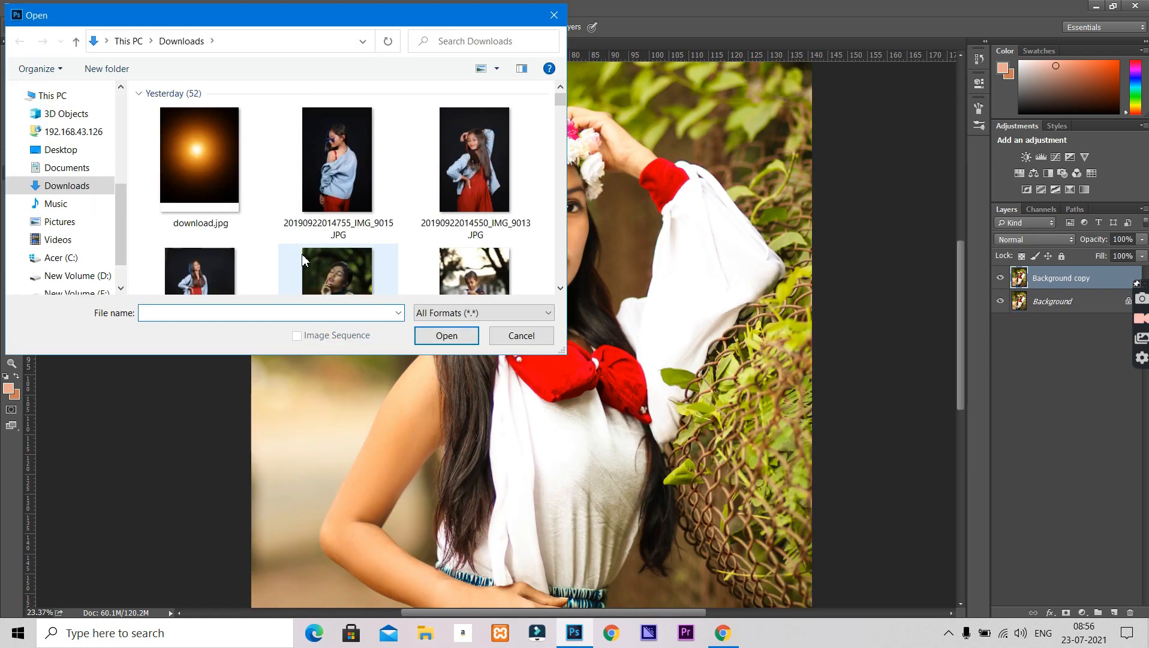
key(Escape)
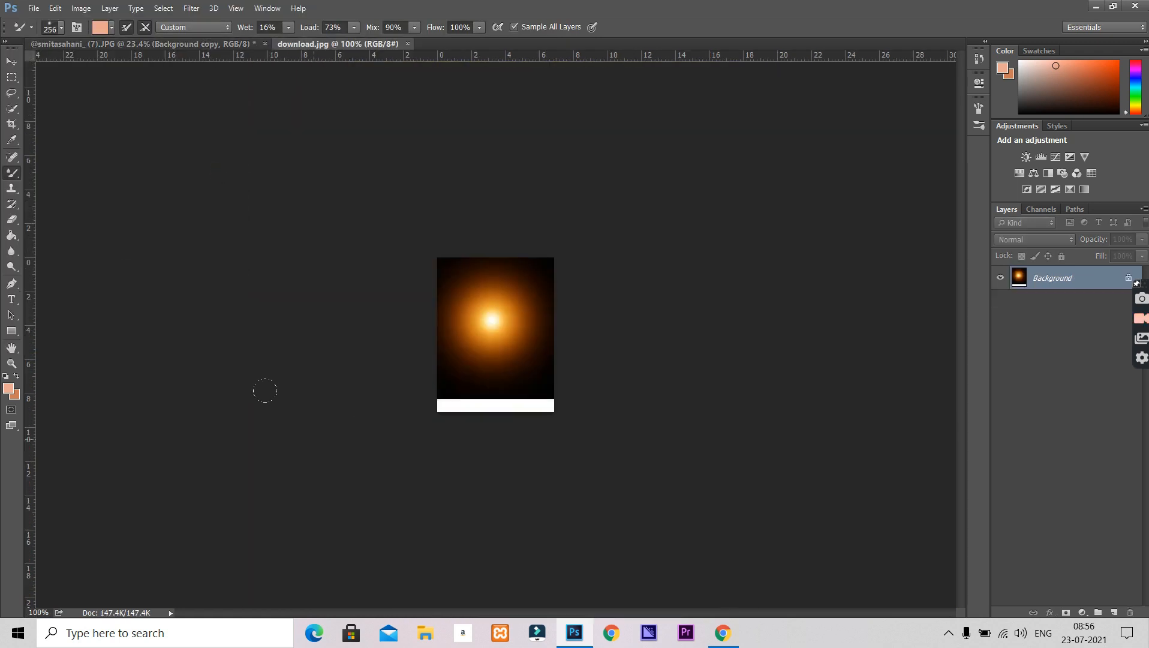
key(v)
key(ctrl+a)
key(ctrl+c)
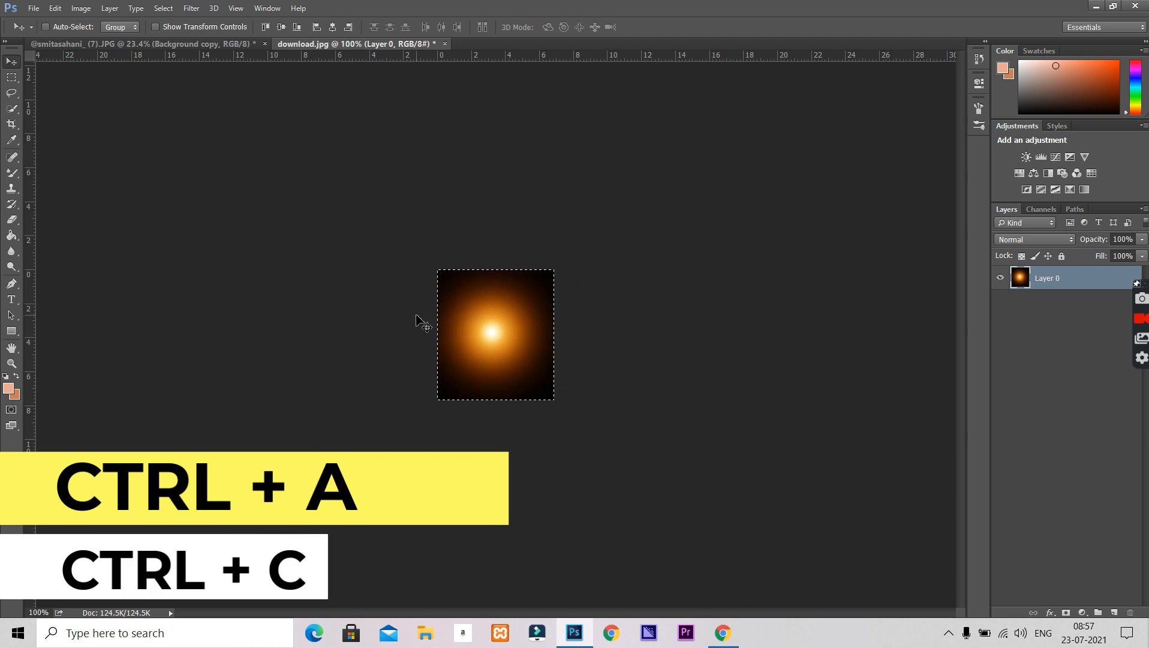
- Paste the glow image into the portrait as a new layer and enlarge it
click(188, 46)
key(ctrl+v)
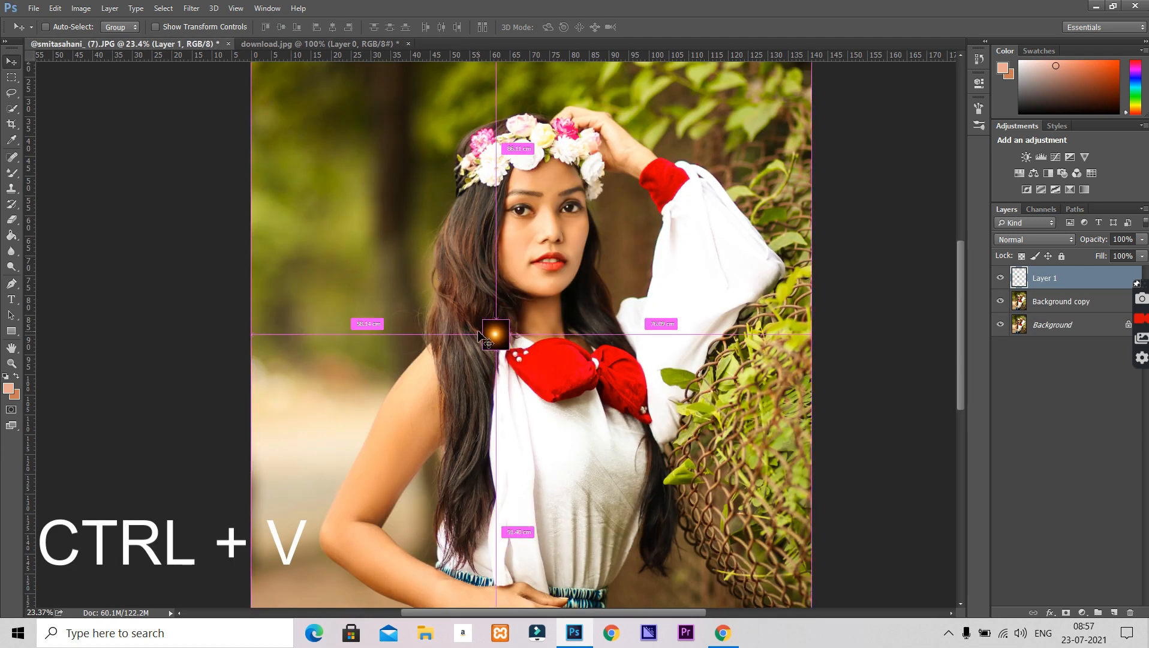
key(ctrl+t)
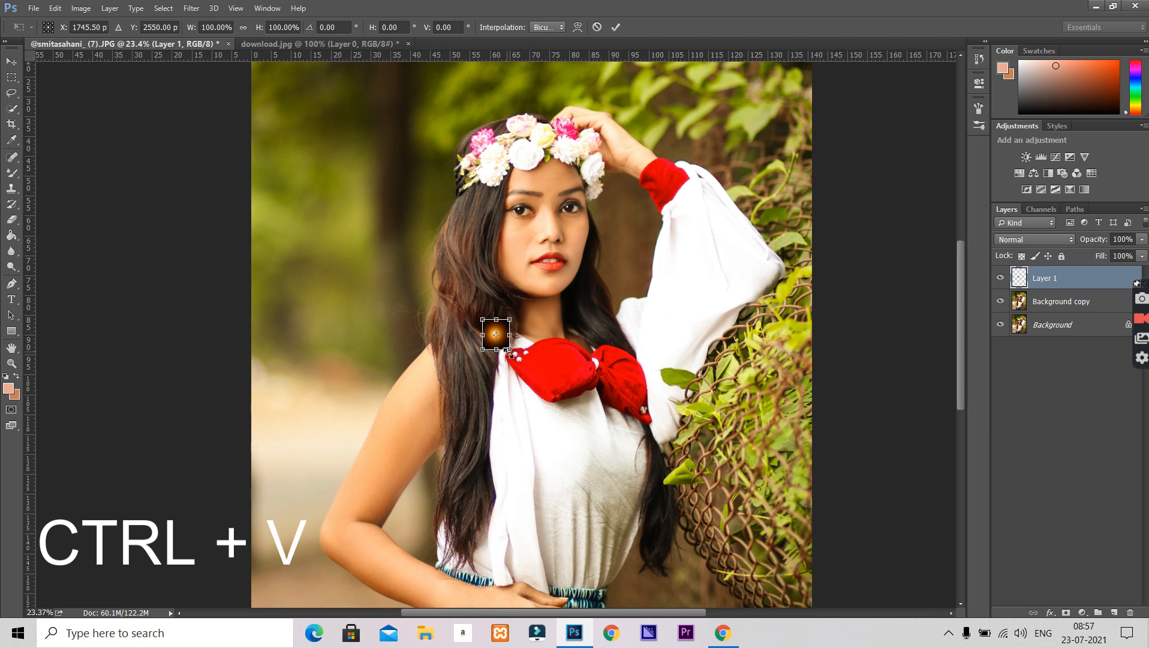
drag(509, 351, 715, 576)
scroll(715, 539, down, 2)
drag(612, 414, 604, 310)
drag(706, 413, 774, 490)
key(Return)
- Move the glow layer to the portrait's right edge beside the raised arm and set its blend mode to Screen
scroll(834, 405, down, 6)
drag(547, 393, 652, 280)
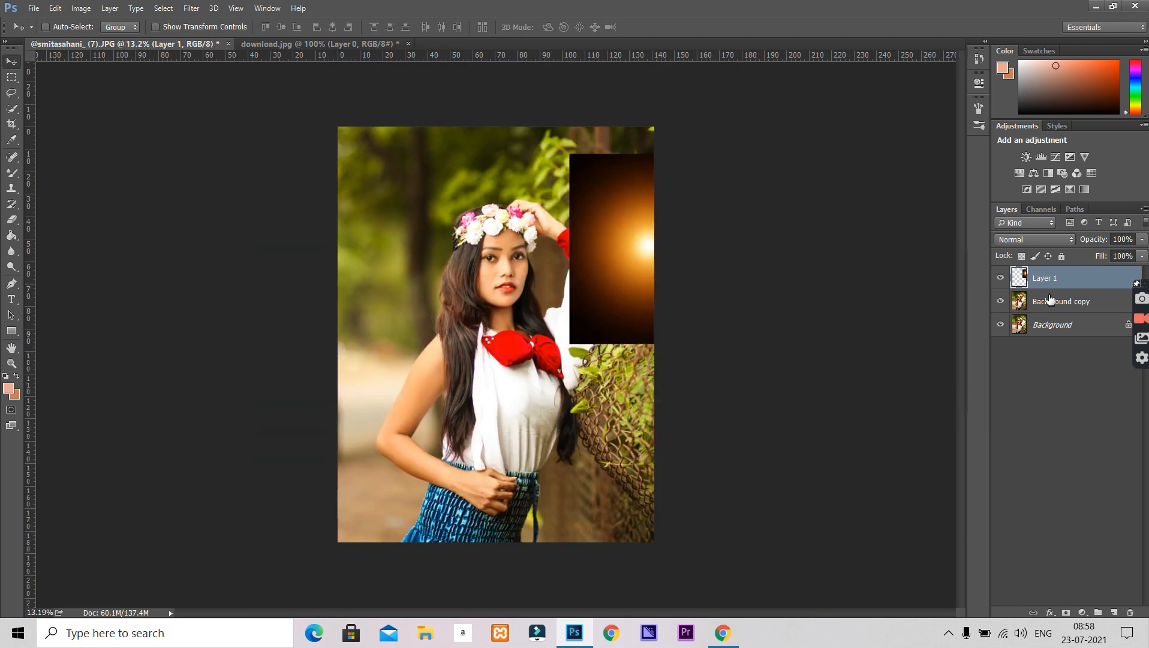
click(1048, 240)
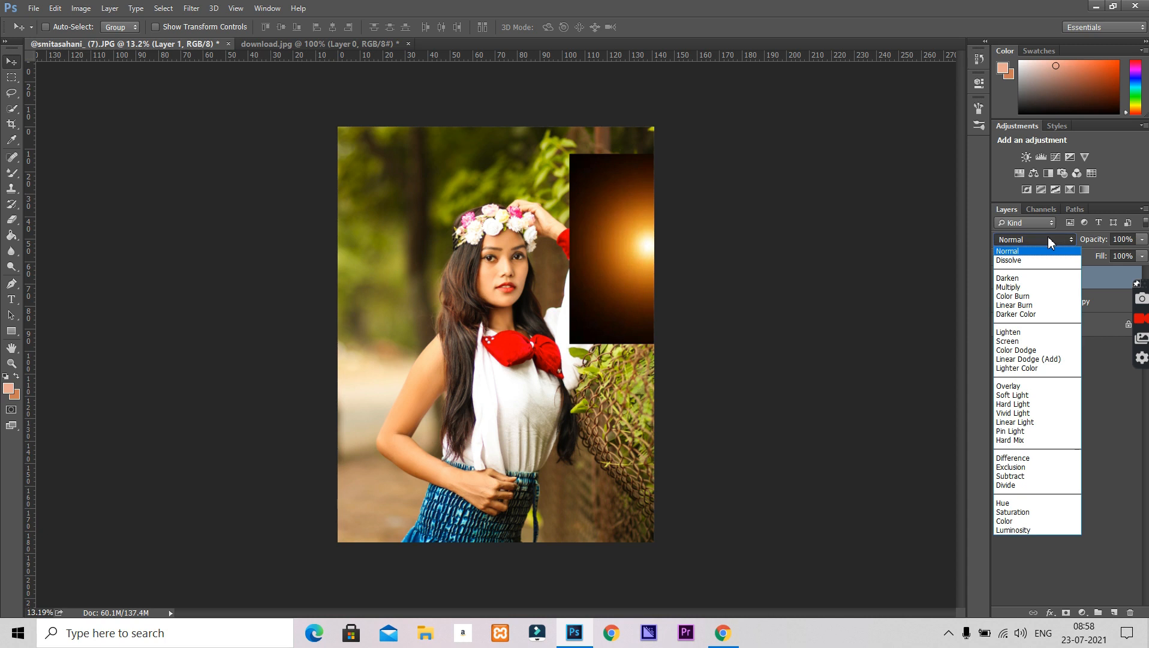
click(1016, 342)
- Adjust the glow's position at the portrait's right edge and scale it to 164.85%
drag(671, 372, 646, 248)
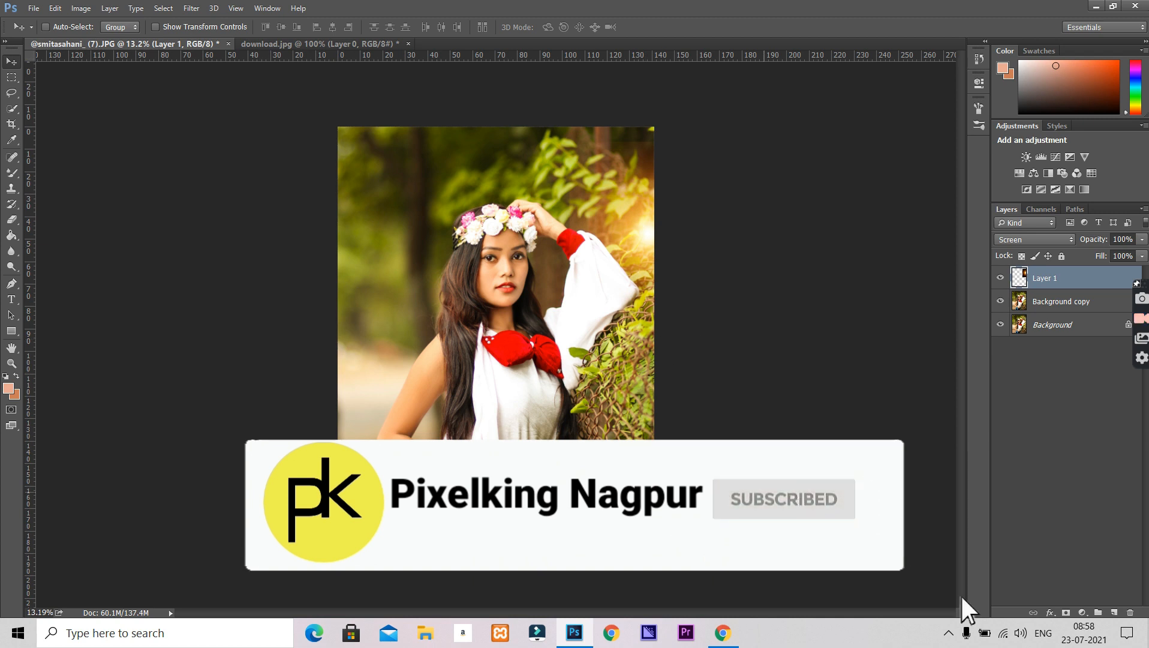
key(ctrl+t)
drag(740, 332, 849, 455)
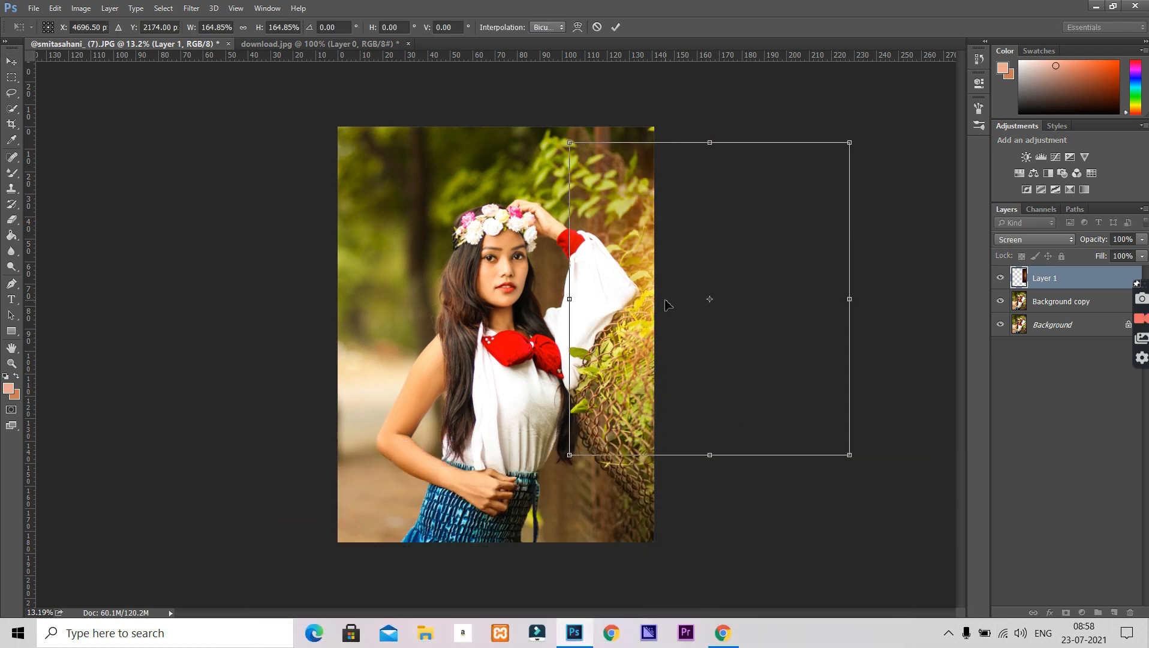